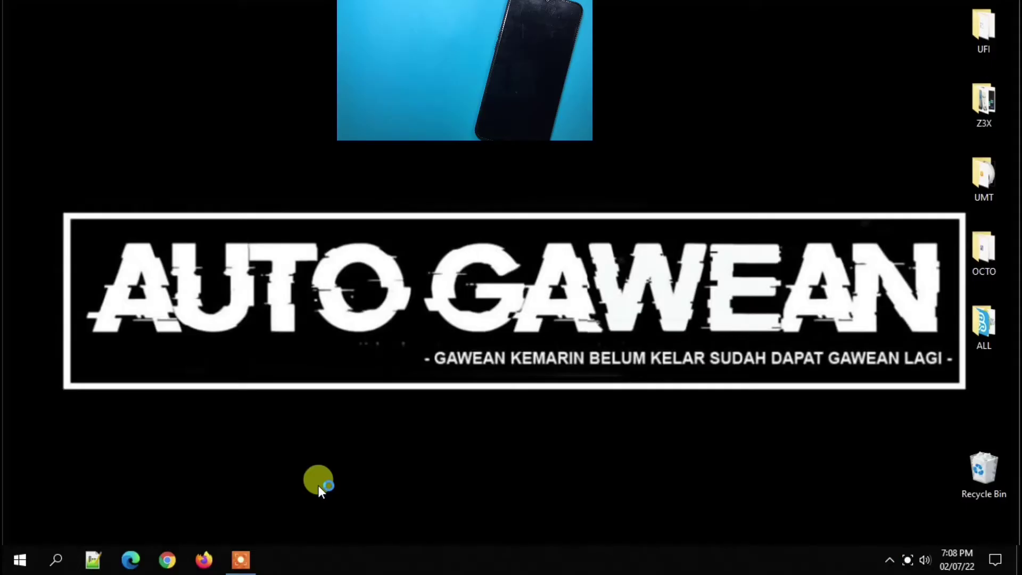
# Step: Search the web in Firefox for "a107 samsung"
pyautogui.click(205, 560)
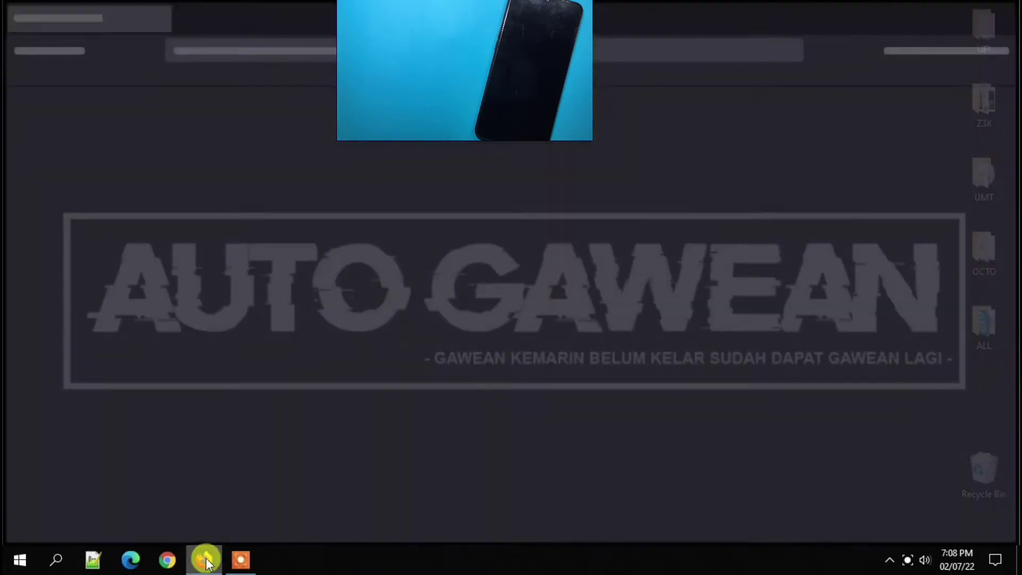
pyautogui.write('A107')
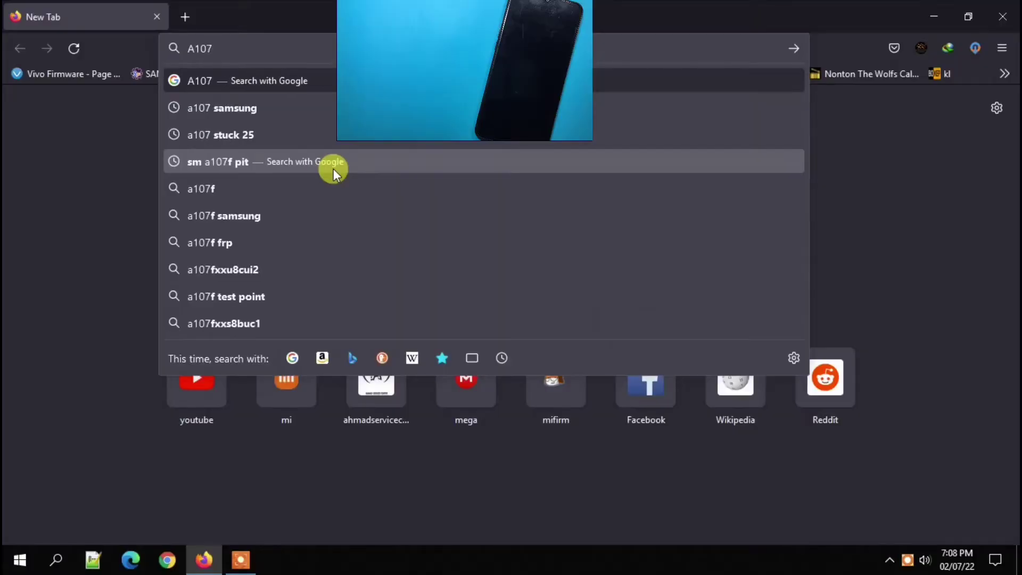
pyautogui.click(317, 108)
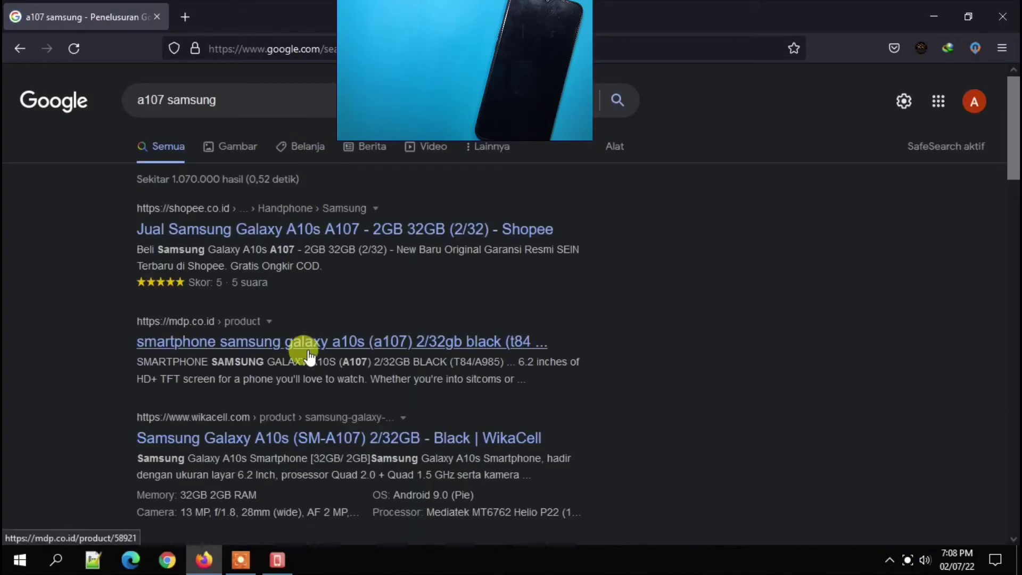
# Step: Open GSMArena's Samsung Galaxy A10s full phone specifications, highlight the chipset model in the Platform section, and minimize the browser
pyautogui.scroll(-3, 308, 353)
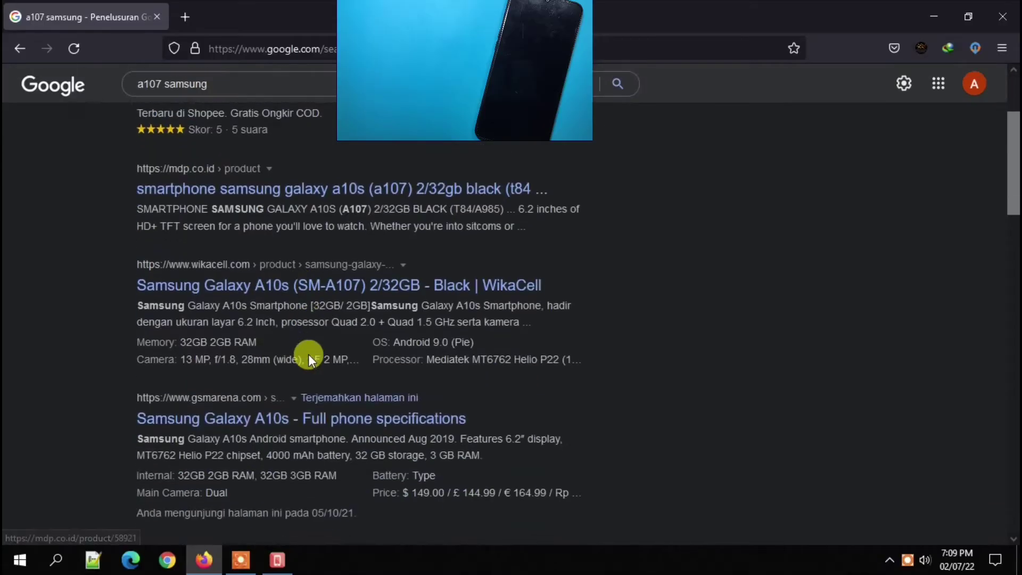
pyautogui.click(314, 420)
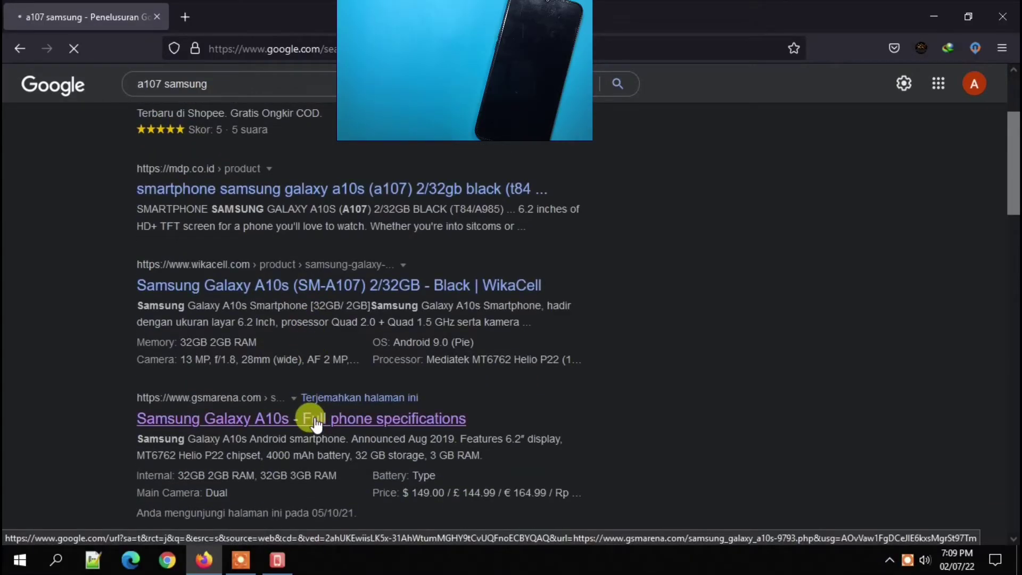
pyautogui.scroll(-4, 542, 419)
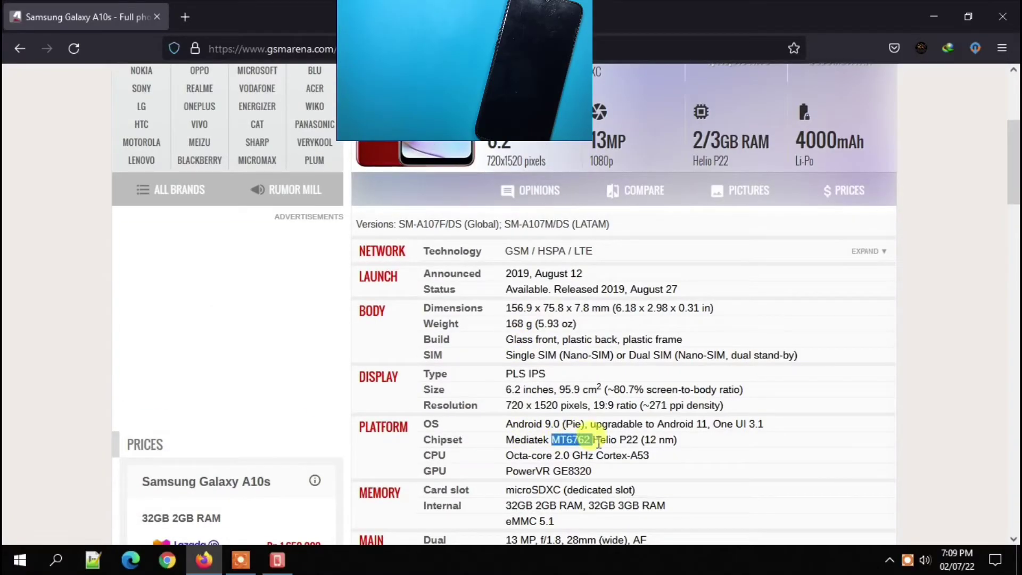
pyautogui.moveTo(599, 441); pyautogui.dragTo(506, 443)
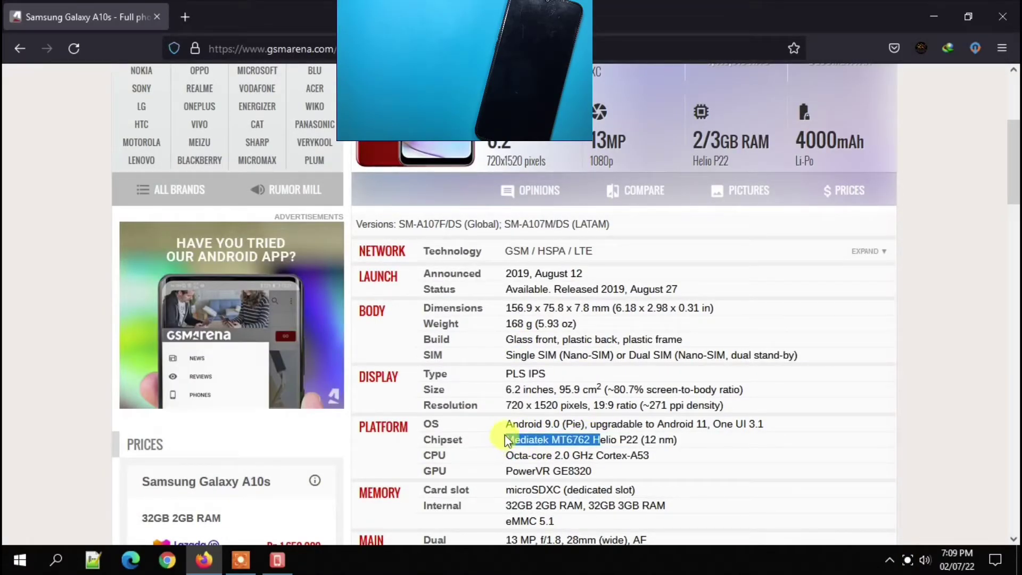
pyautogui.click(935, 11)
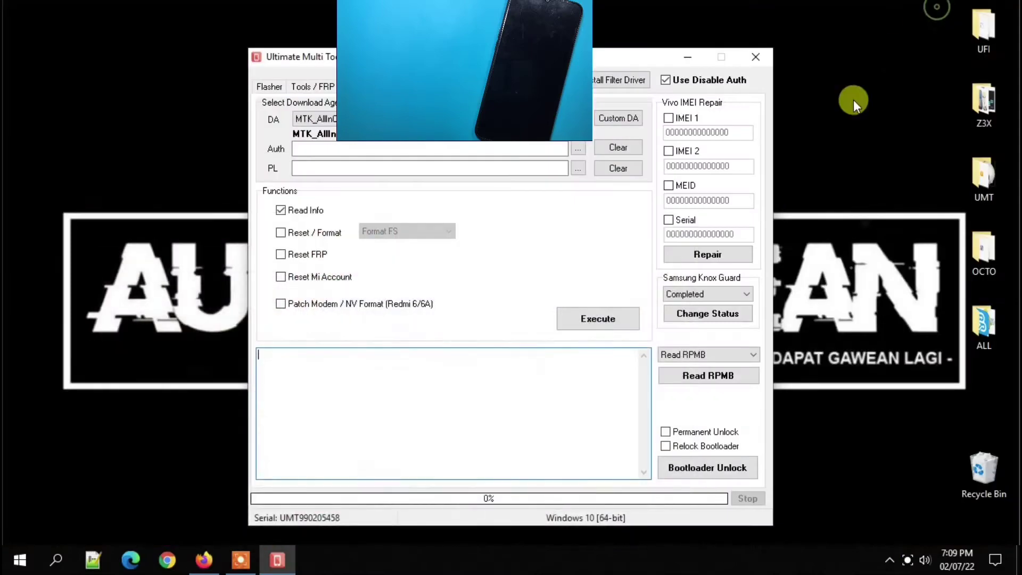
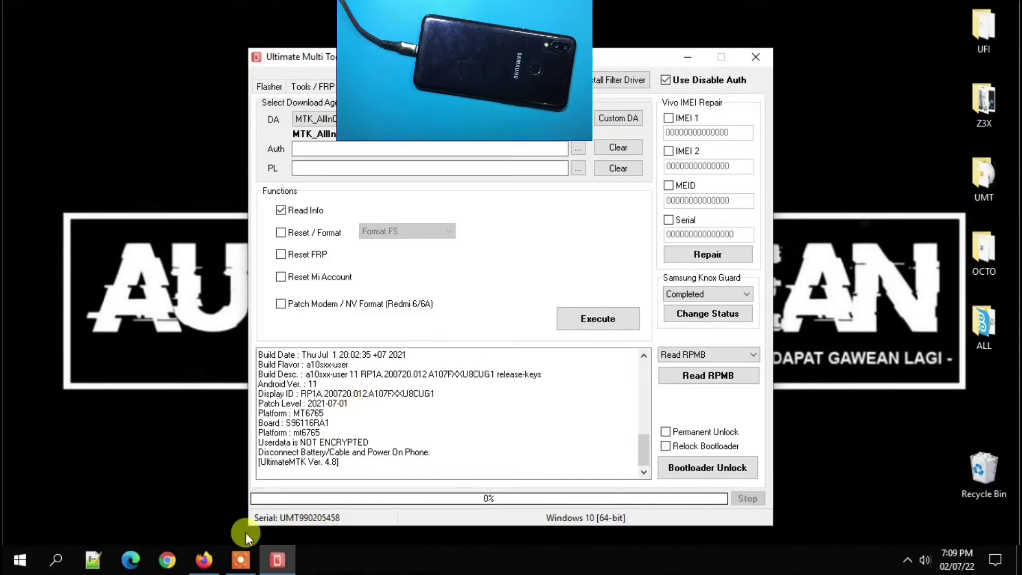
# Step: Open Device Manager to inspect the computer's connected devices
pyautogui.rightClick(13, 558)
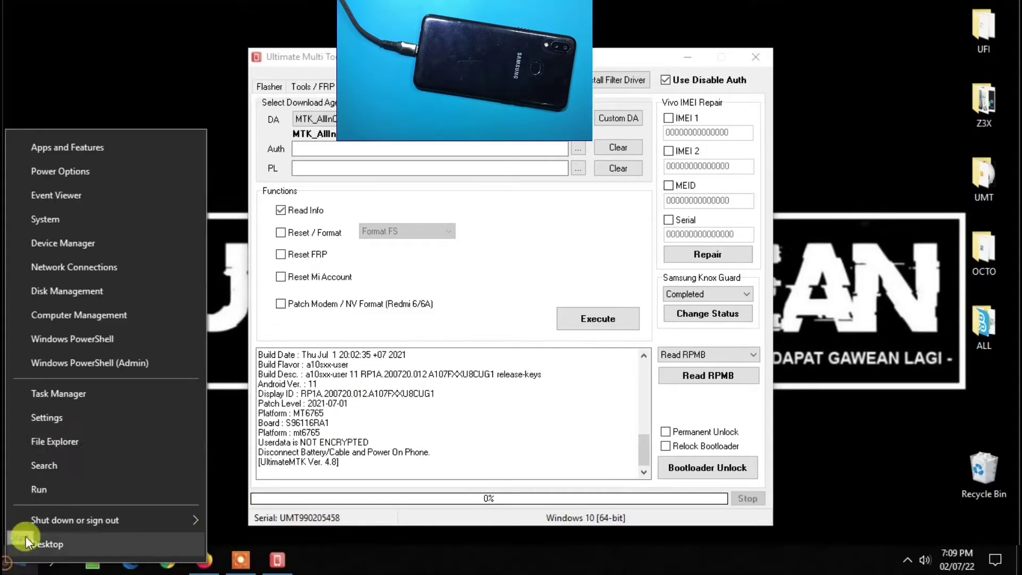
pyautogui.click(53, 244)
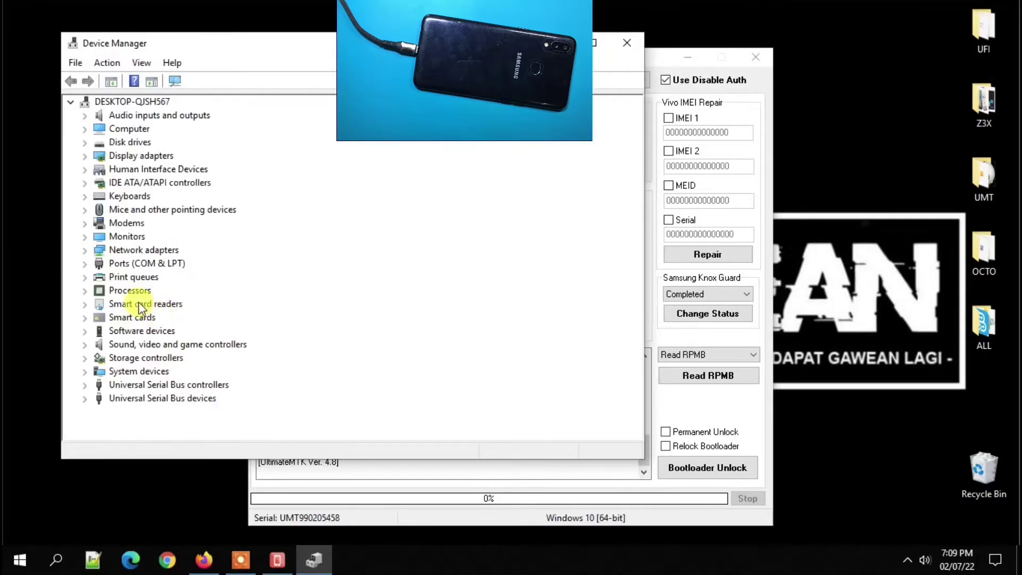
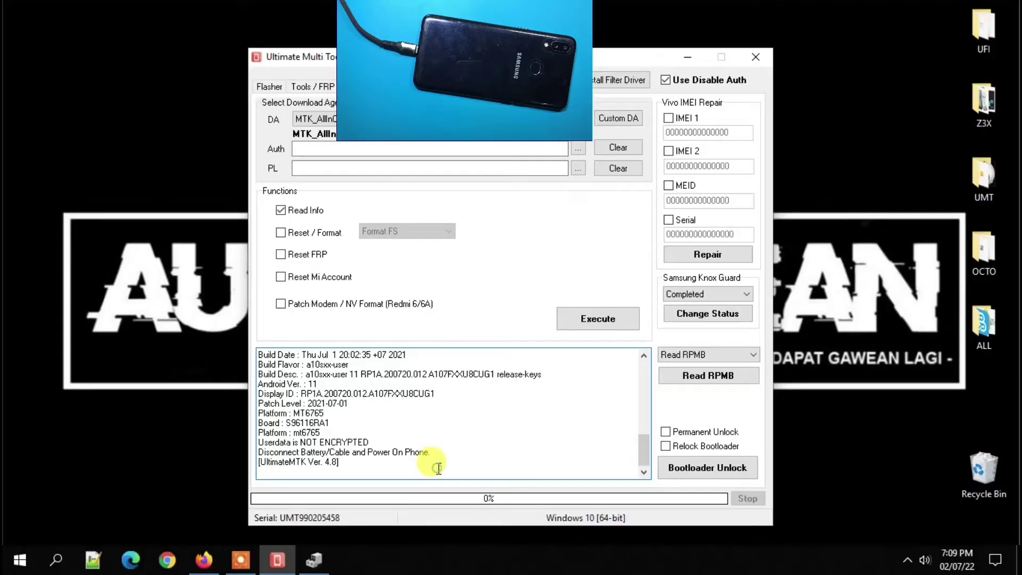
# Step: Copy the device information log from the Ultimate Multi Tool output into a new Notepad++ document
pyautogui.moveTo(438, 468); pyautogui.dragTo(163, 296)
pyautogui.rightClick(306, 368)
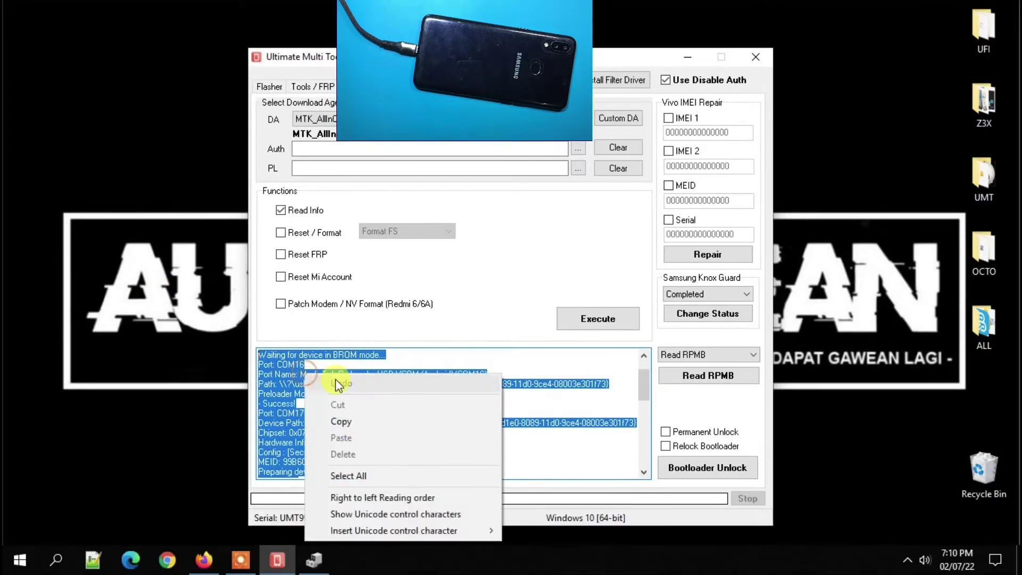
pyautogui.click(341, 420)
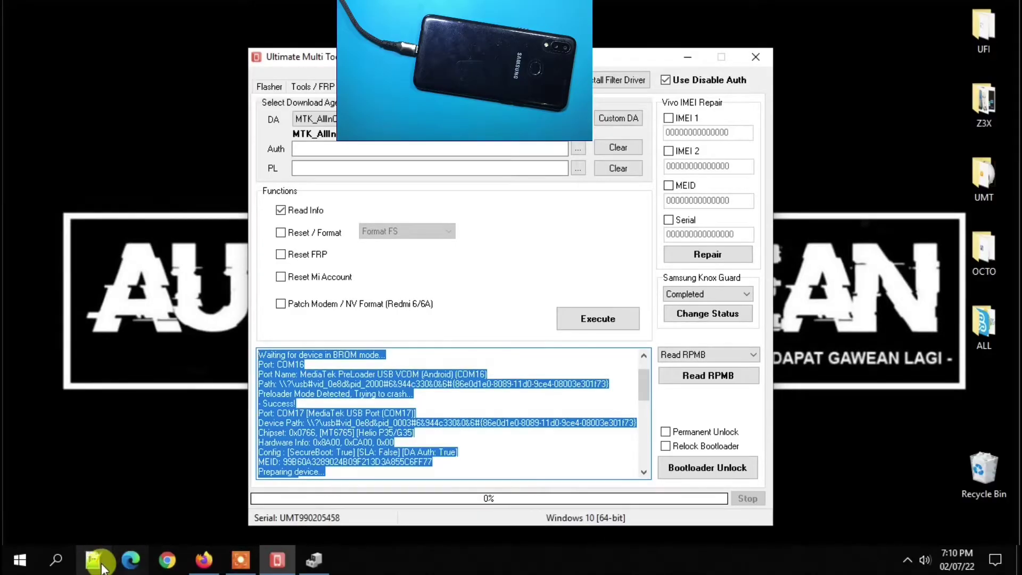
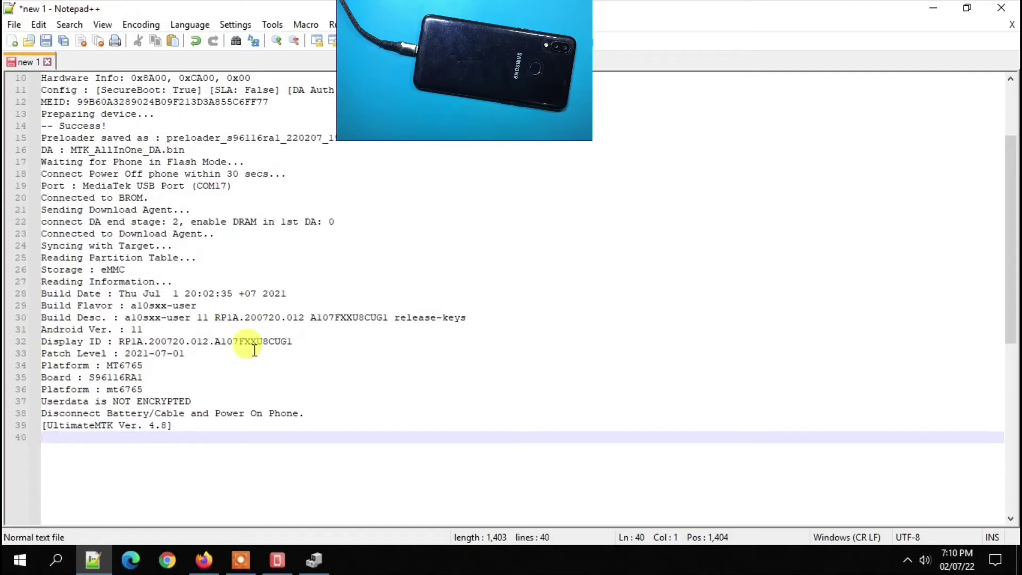
# Step: Highlight the firmware version A107FXXU8CUG1 in the Build Desc. line of the pasted log
pyautogui.moveTo(391, 316); pyautogui.dragTo(306, 316)
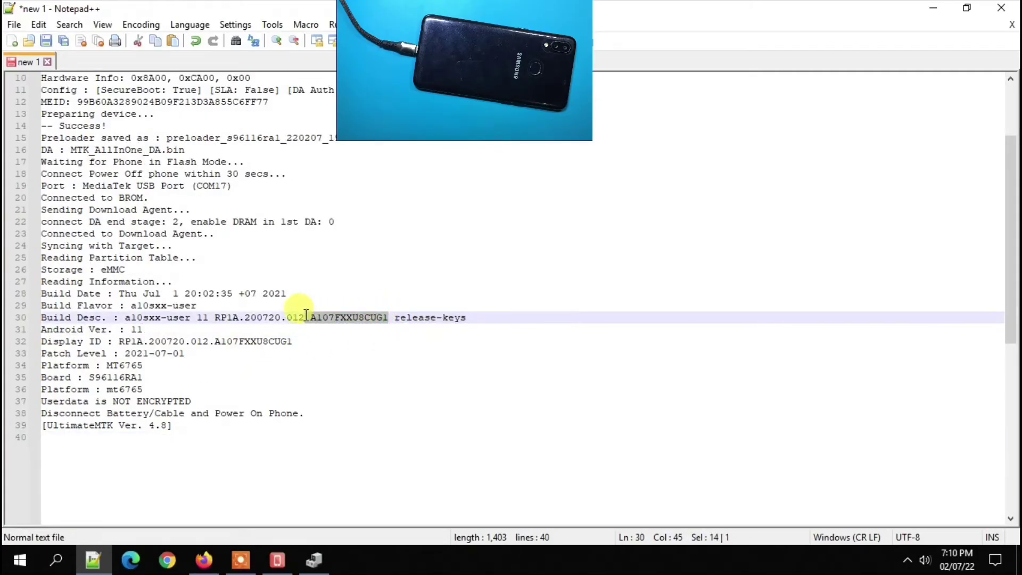
pyautogui.click(325, 319)
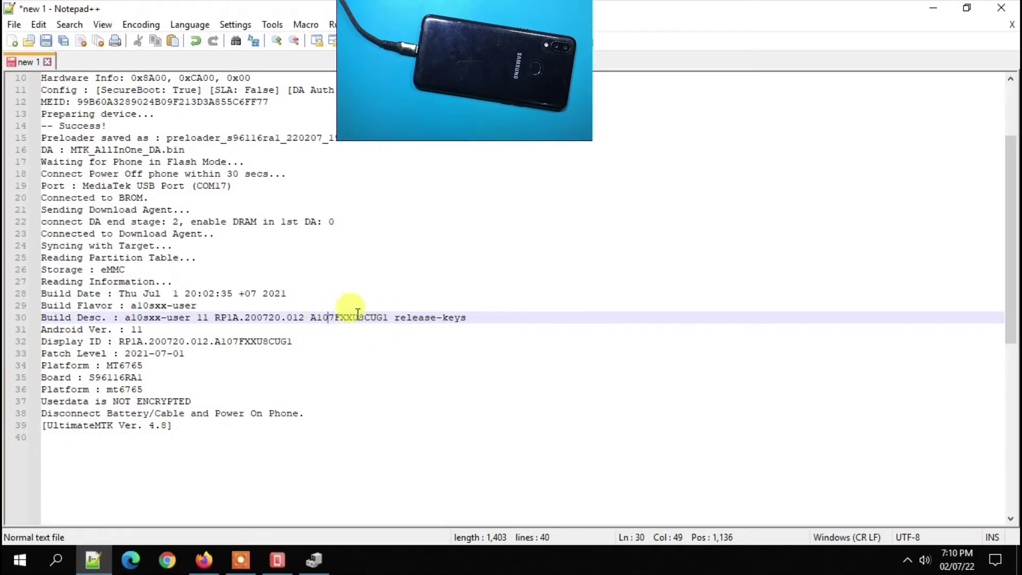
pyautogui.moveTo(386, 317); pyautogui.dragTo(312, 321)
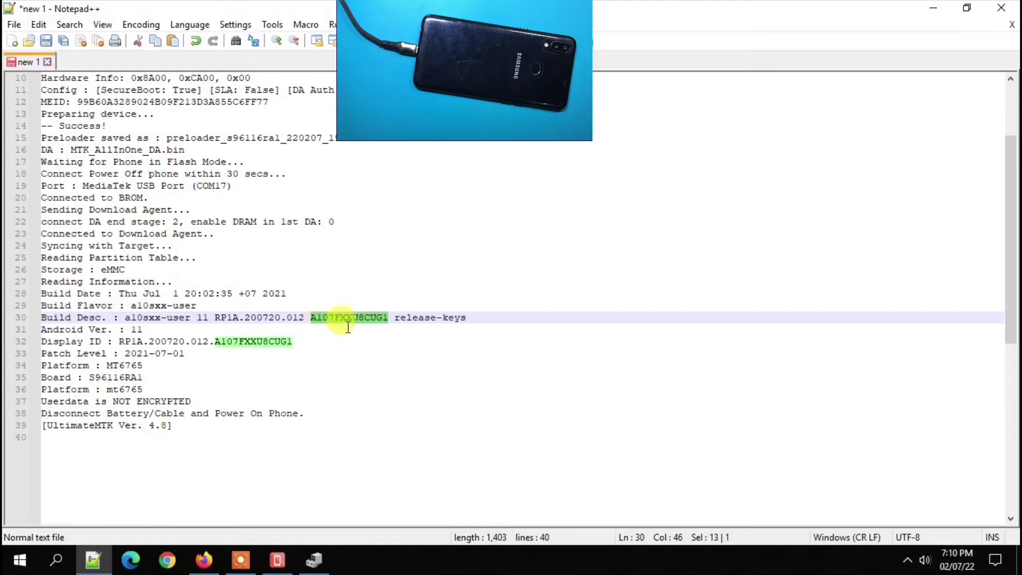
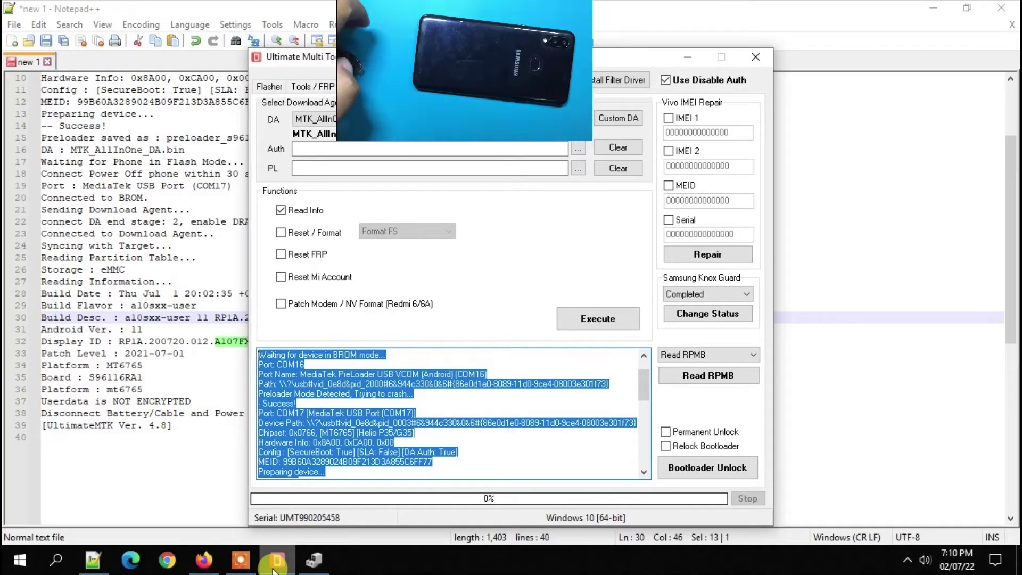
# Step: Close the Ultimate Multi Tool window and return to the log in Notepad++
pyautogui.click(746, 60)
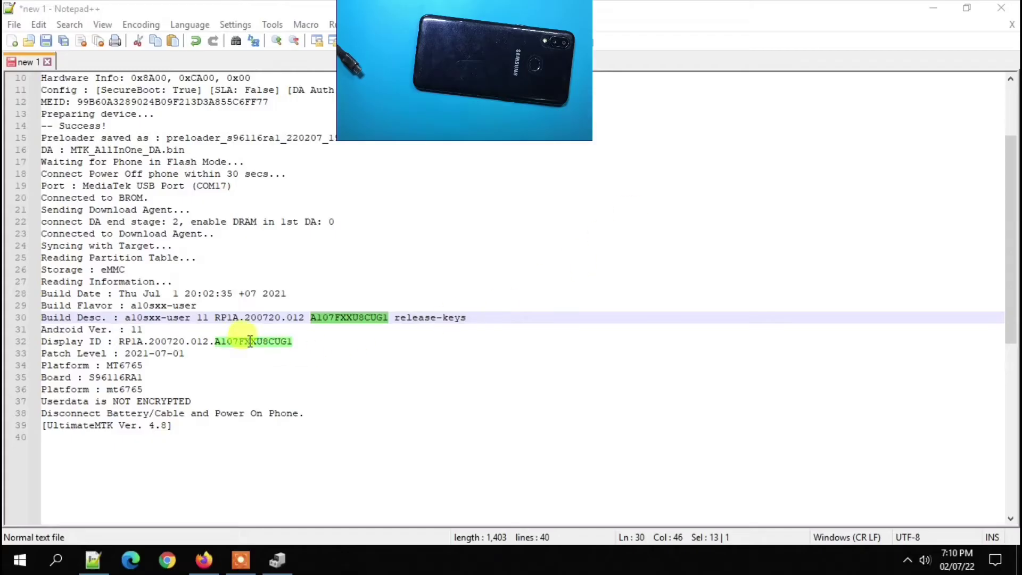
pyautogui.rightClick(287, 341)
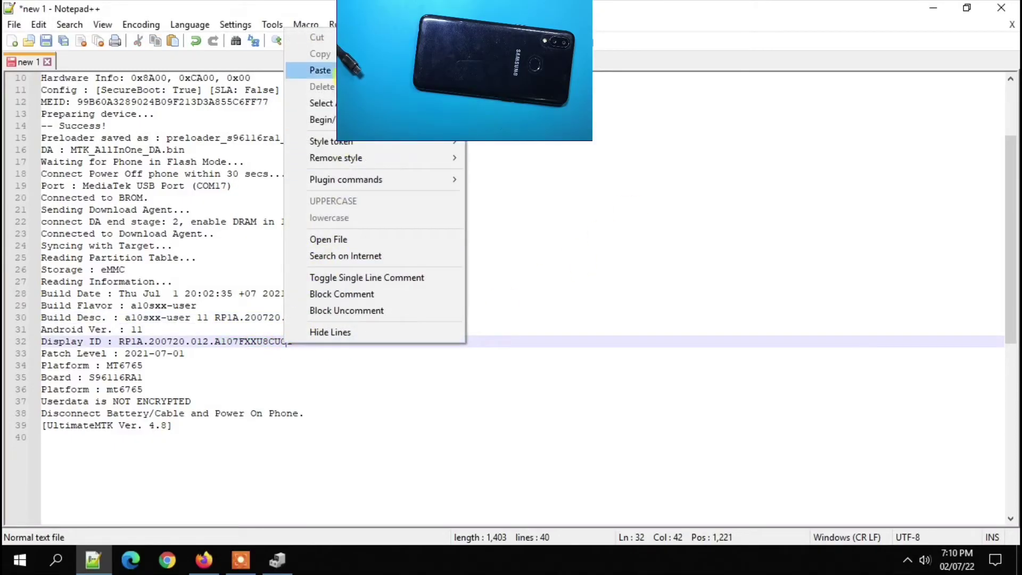
pyautogui.click(442, 379)
# Step: Open the SamFw site in a new Firefox tab, search for A107, and choose SM-A107F / Galaxy A10s
pyautogui.click(204, 559)
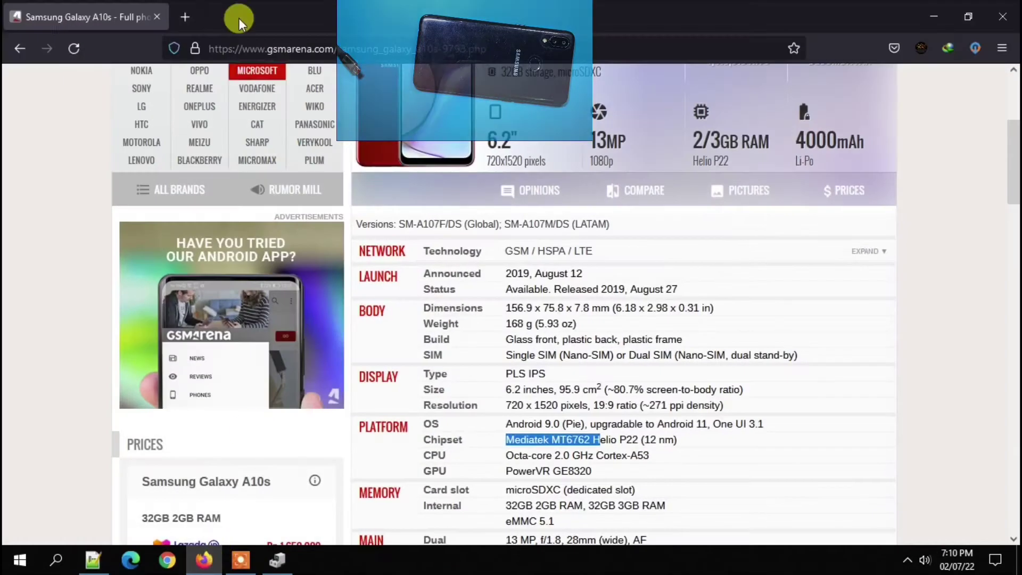
pyautogui.click(183, 17)
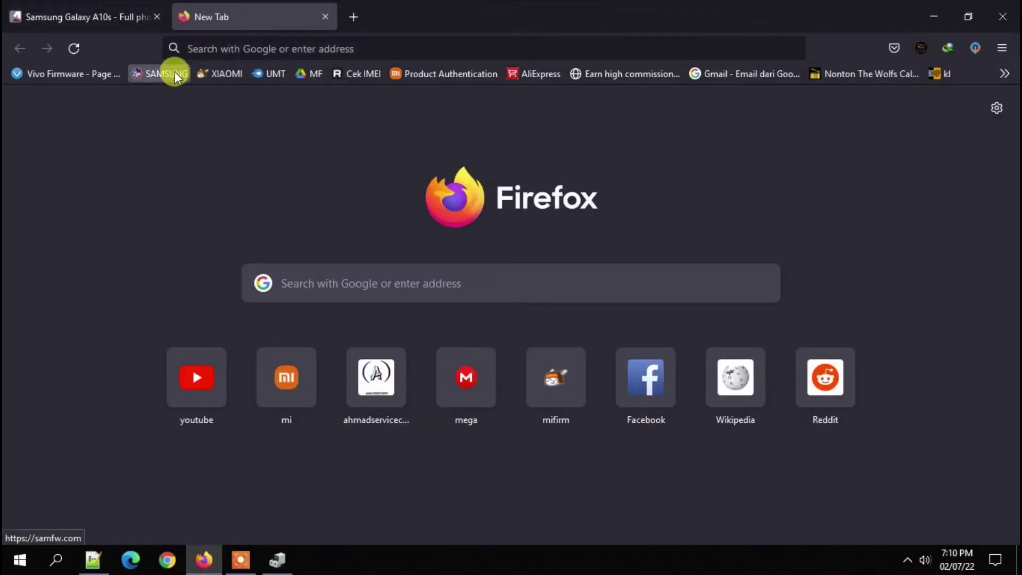
pyautogui.click(175, 72)
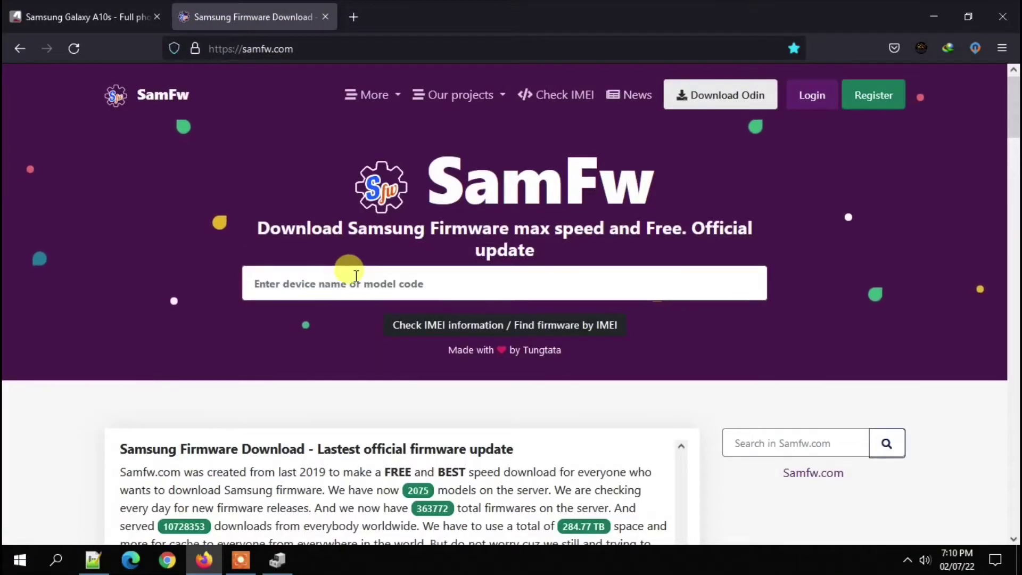
pyautogui.click(355, 275)
pyautogui.write('A107')
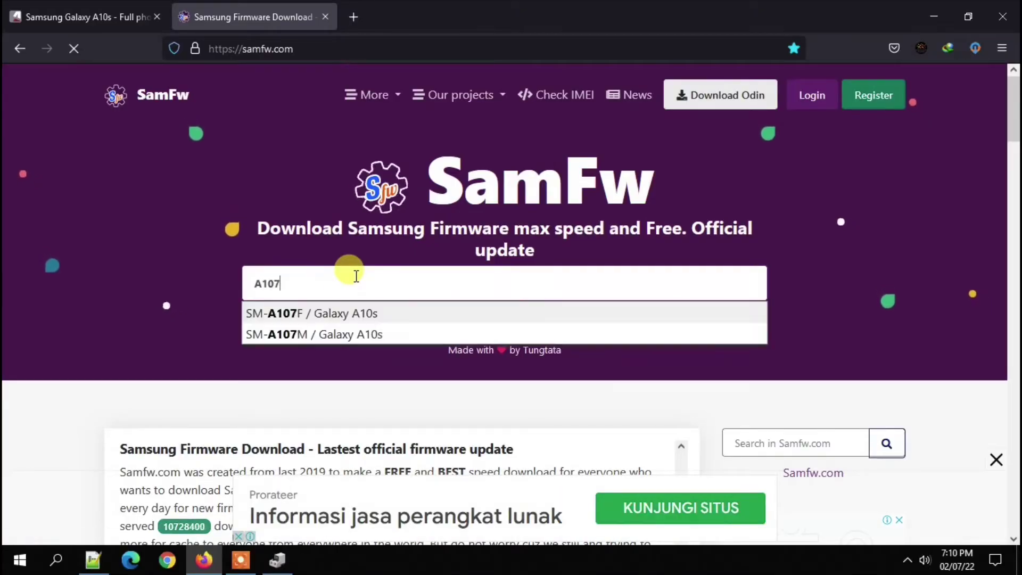
pyautogui.click(340, 318)
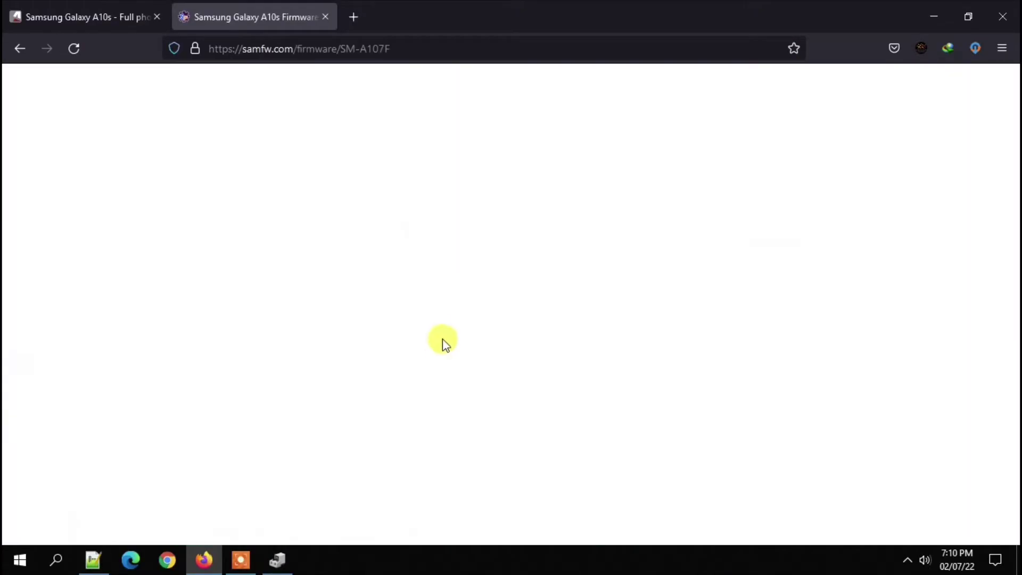
# Step: Open the Indonesia (XID) firmware list from the Asia regions of the SM-A107F page
pyautogui.scroll(-10, 434, 331)
pyautogui.scroll(-3, 446, 340)
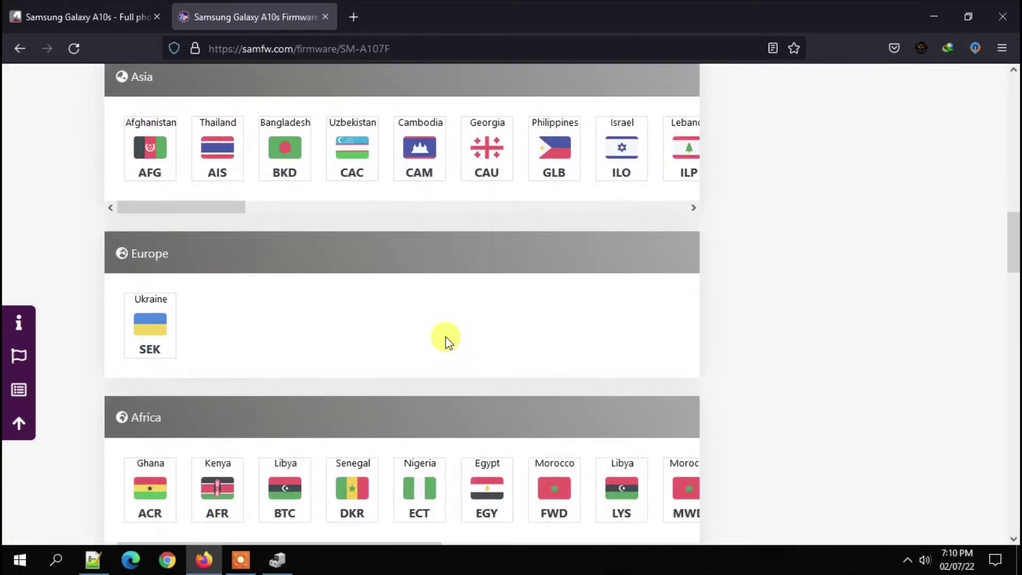
pyautogui.click(433, 209)
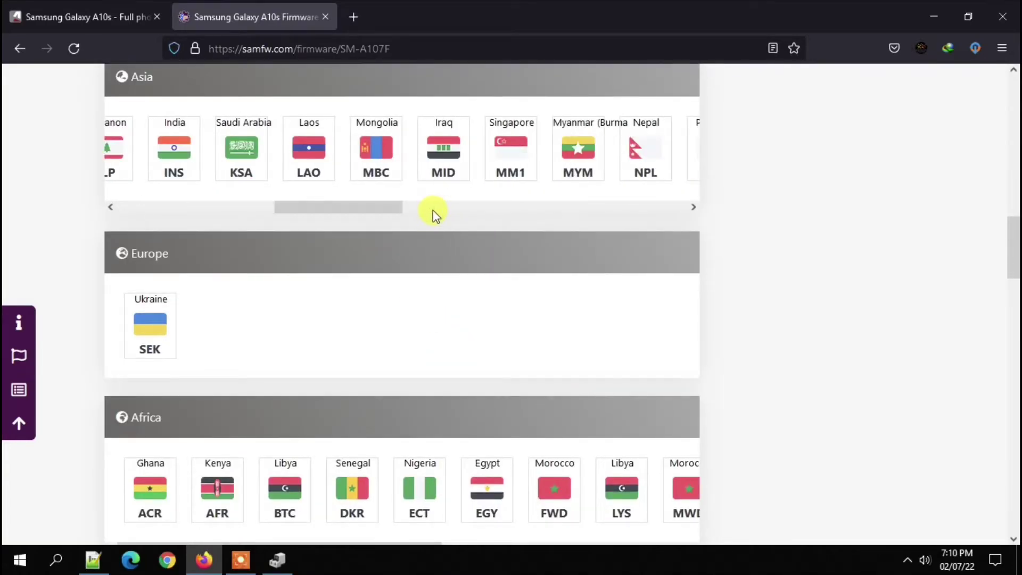
pyautogui.click(487, 207)
pyautogui.click(605, 206)
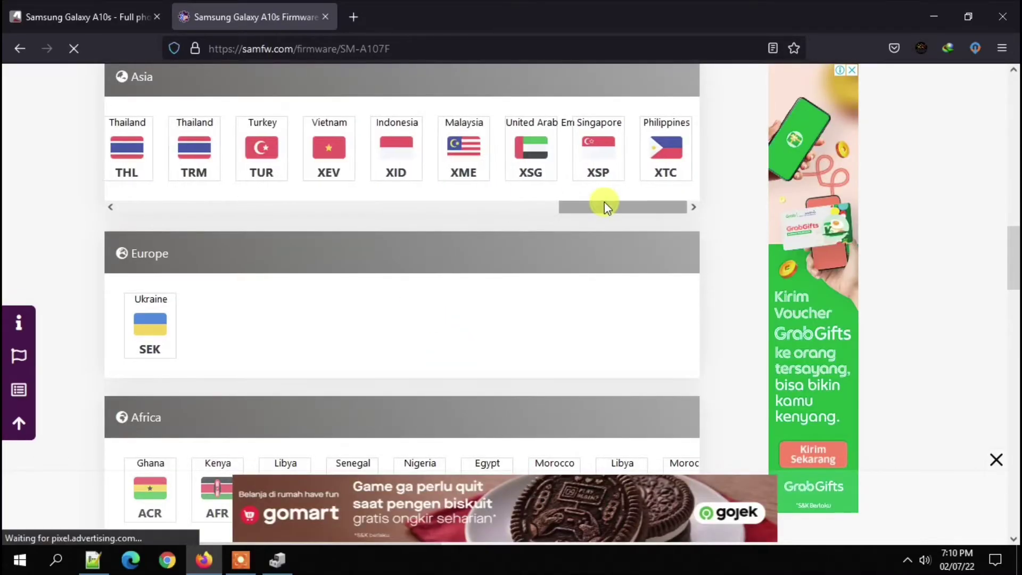
pyautogui.click(400, 155)
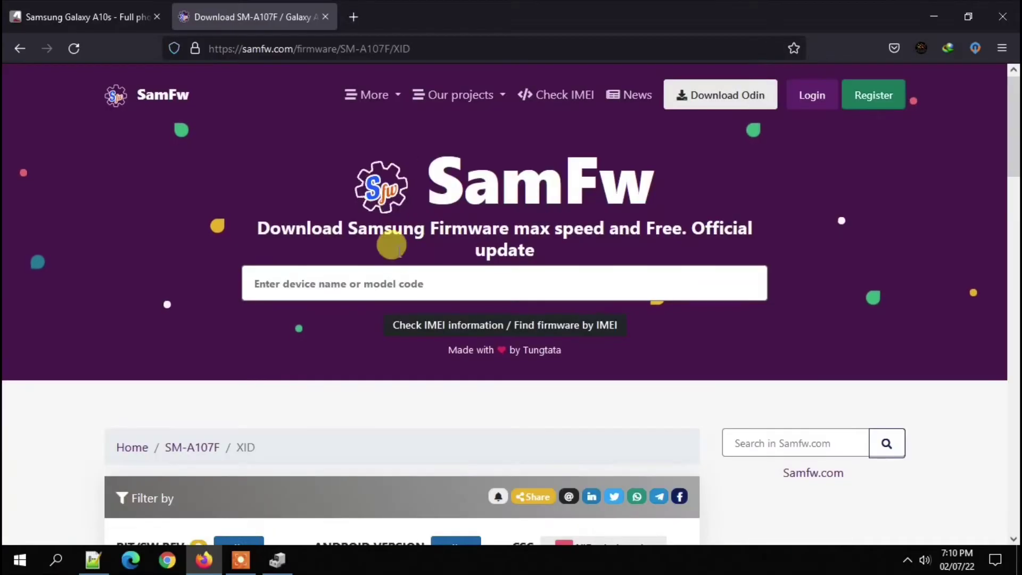
# Step: Compare the binary digit in the Notepad++ log's Display ID with the Bit/SW REV. column of the XID firmware list
pyautogui.scroll(-5, 298, 383)
pyautogui.click(94, 561)
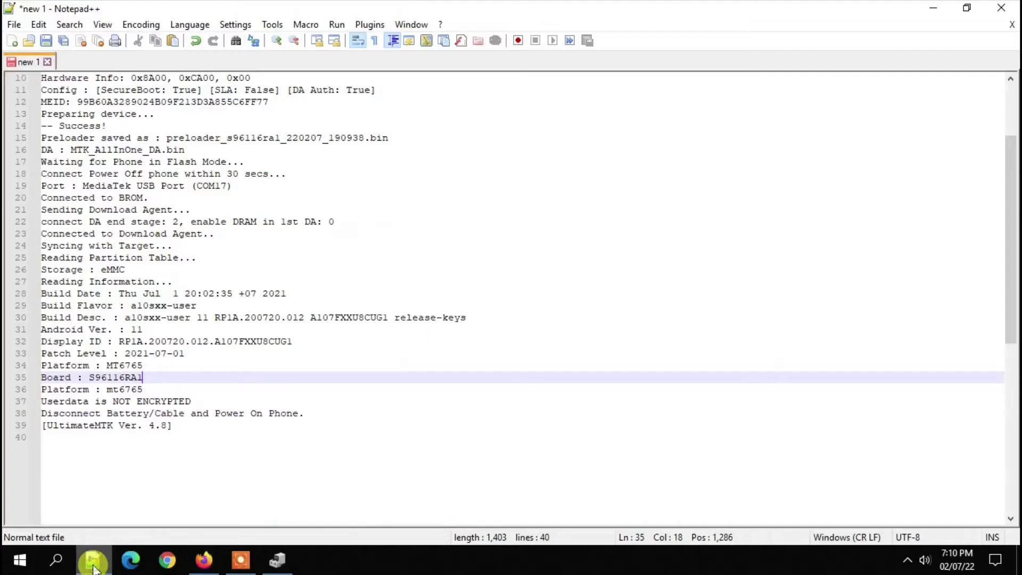
pyautogui.moveTo(270, 340); pyautogui.dragTo(265, 341)
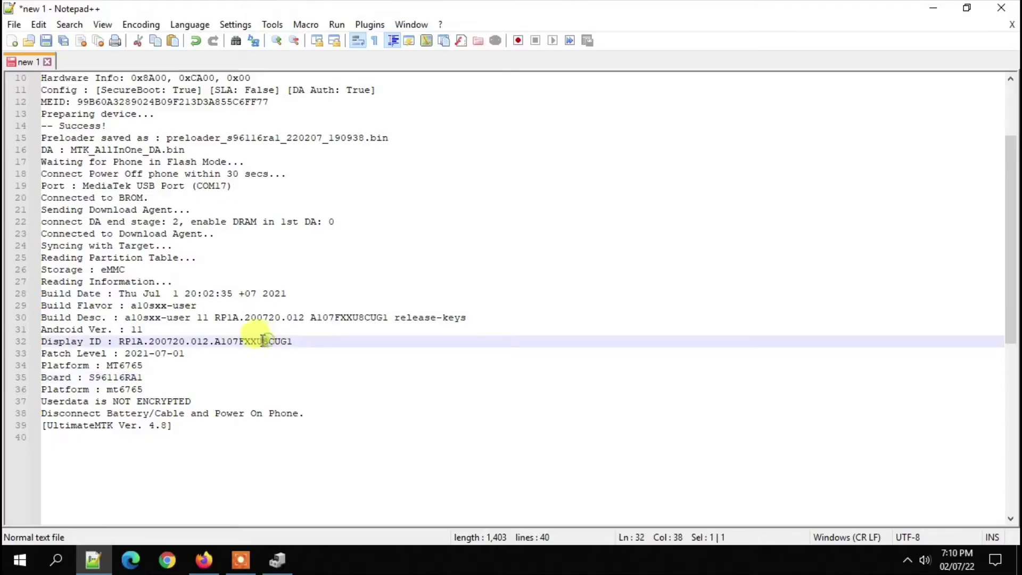
pyautogui.click(94, 561)
pyautogui.scroll(-5, 274, 421)
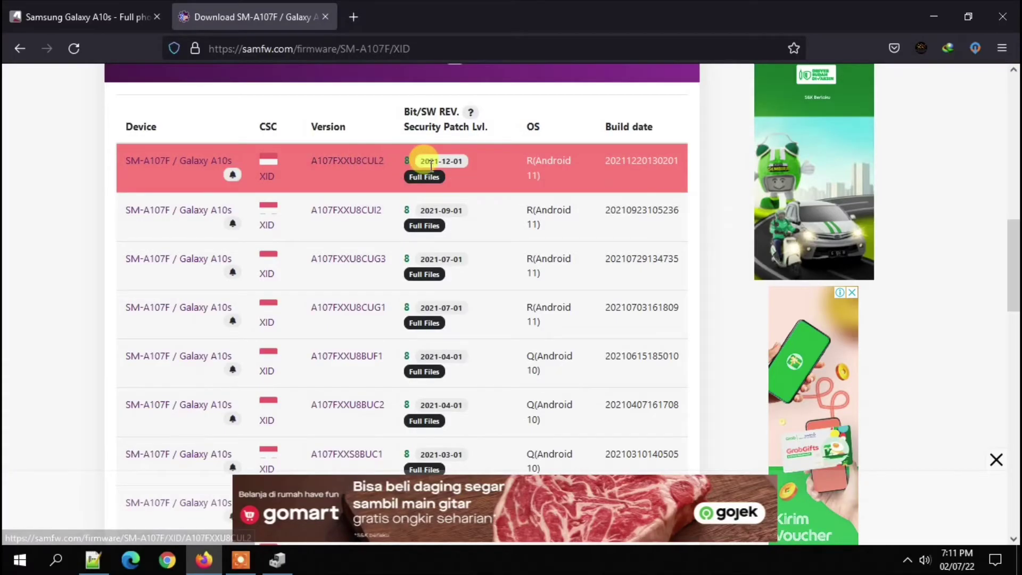
# Step: Switch to File Explorer and open the Samsung\SM-A107F folder on the ANDROID (D:) drive
pyautogui.rightClick(38, 569)
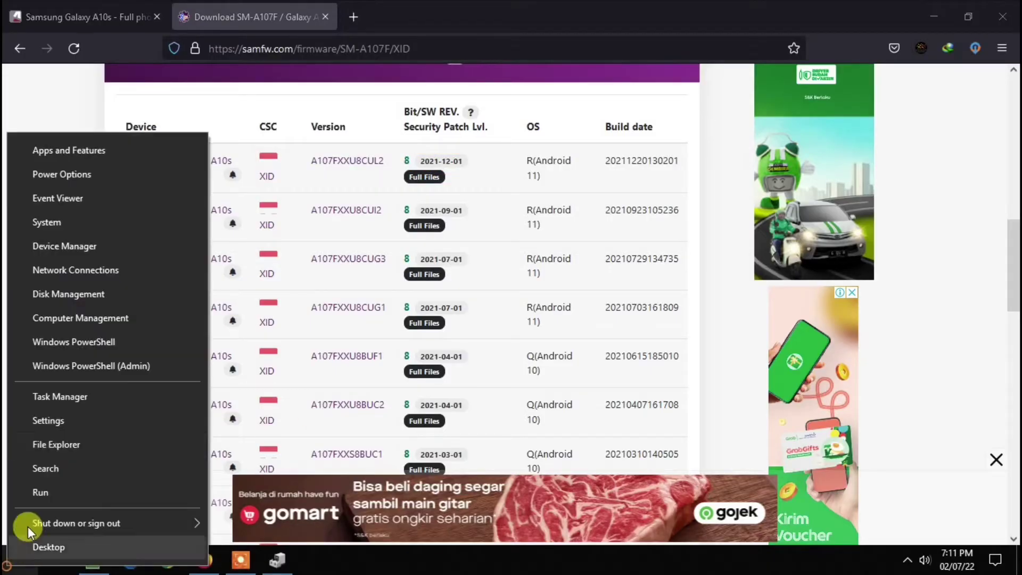
pyautogui.click(69, 448)
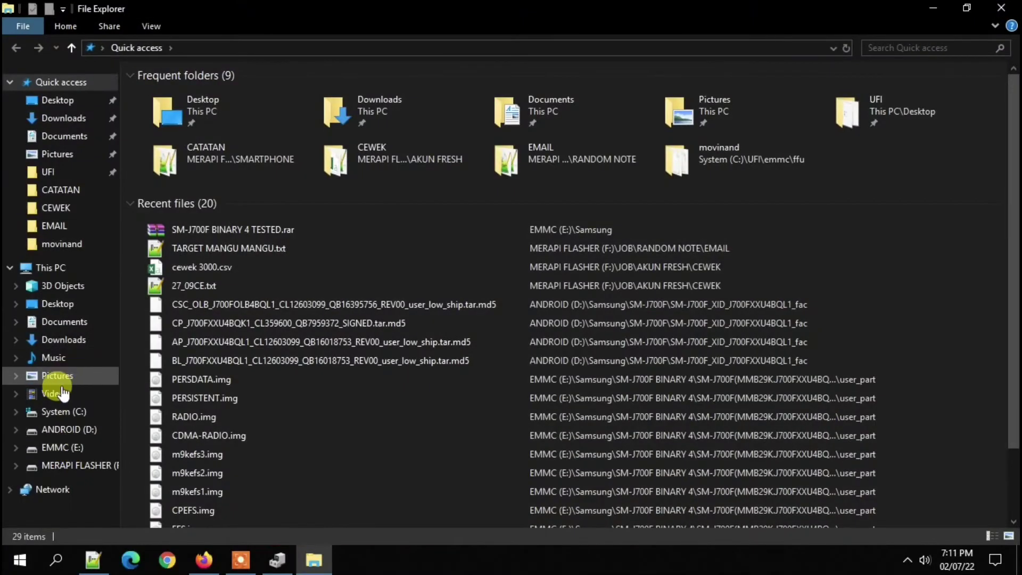
pyautogui.click(59, 429)
pyautogui.scroll(-8, 210, 369)
pyautogui.scroll(-6, 213, 372)
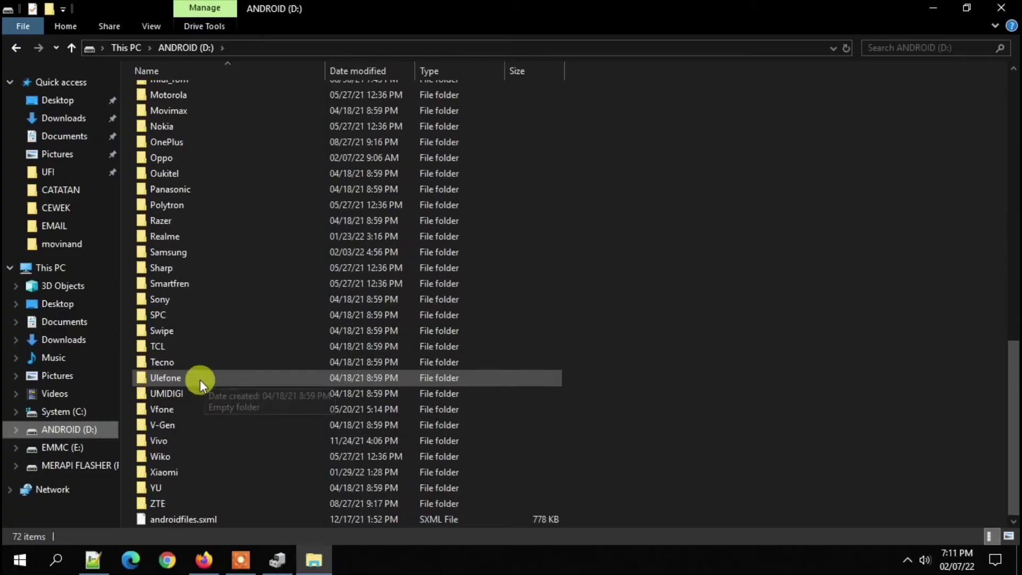
pyautogui.doubleClick(180, 257)
pyautogui.scroll(-20, 181, 259)
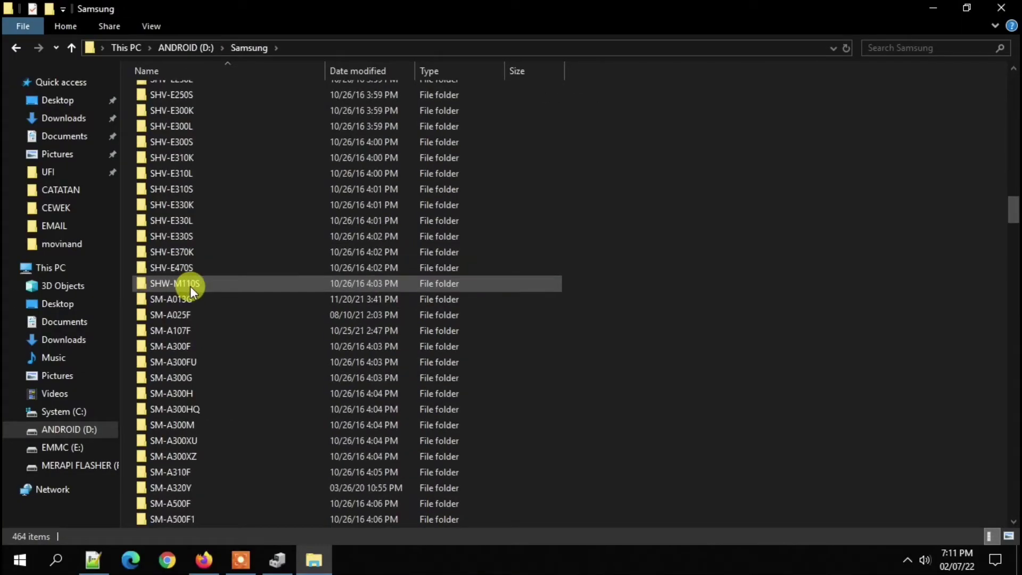
pyautogui.doubleClick(183, 329)
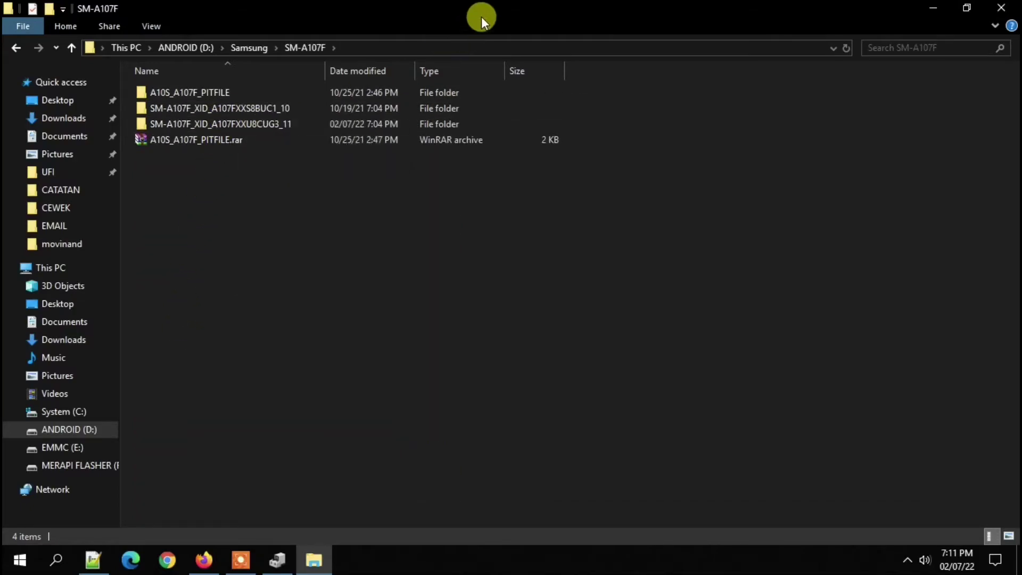
# Step: Arrange the File Explorer and Notepad++ windows over the SamFw page to compare the SM-A107F_XID_A107FXXU8CUG3_11 folder with the log
pyautogui.moveTo(481, 17); pyautogui.dragTo(479, 235)
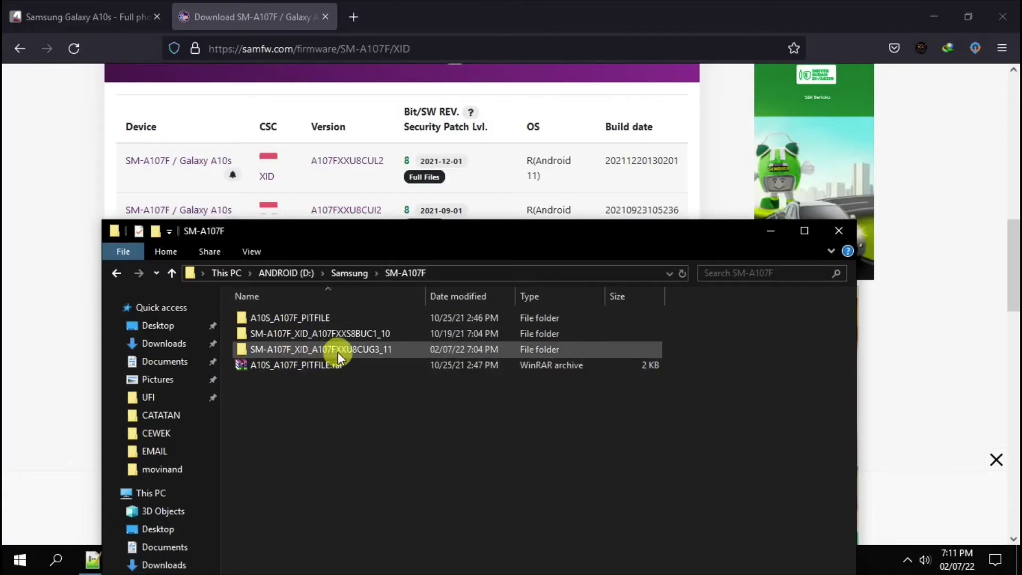
pyautogui.click(385, 350)
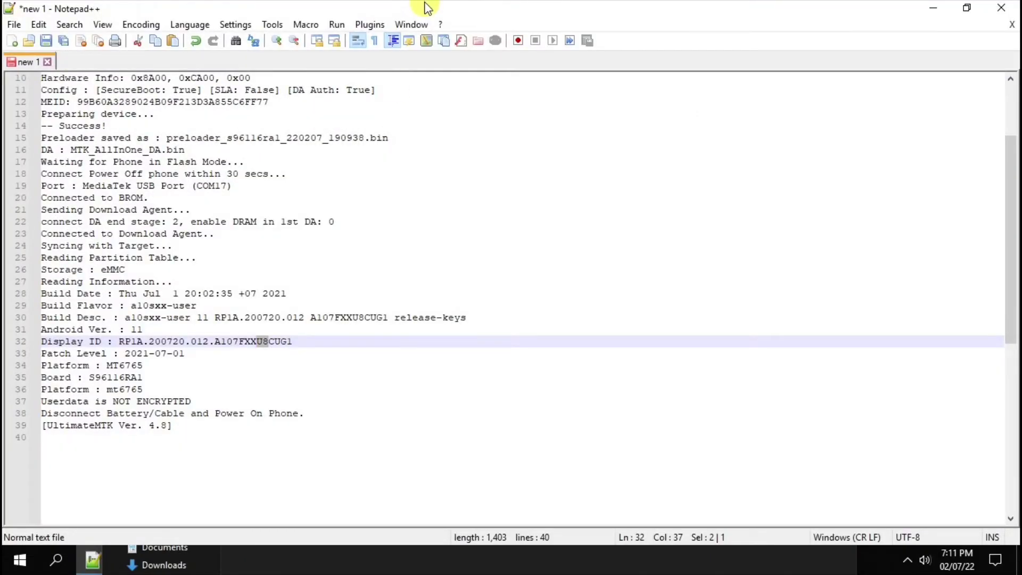
pyautogui.moveTo(426, 12); pyautogui.dragTo(662, 111)
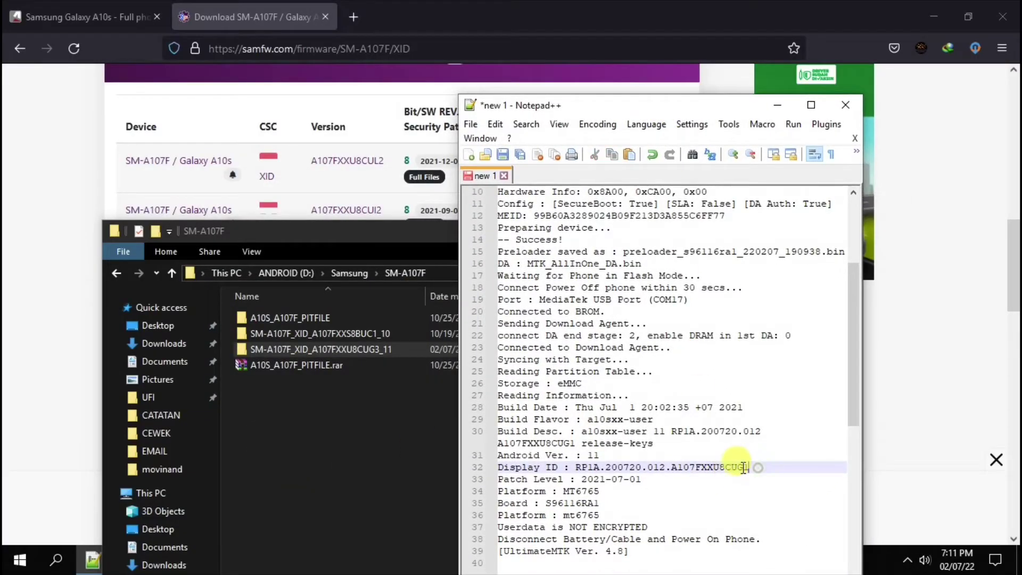
# Step: Copy FXXU8CUG1 from the log's Display ID line and search for it on the SamFw XID firmware page
pyautogui.moveTo(744, 468); pyautogui.dragTo(694, 469)
pyautogui.hotkey('ctrl', 'c')
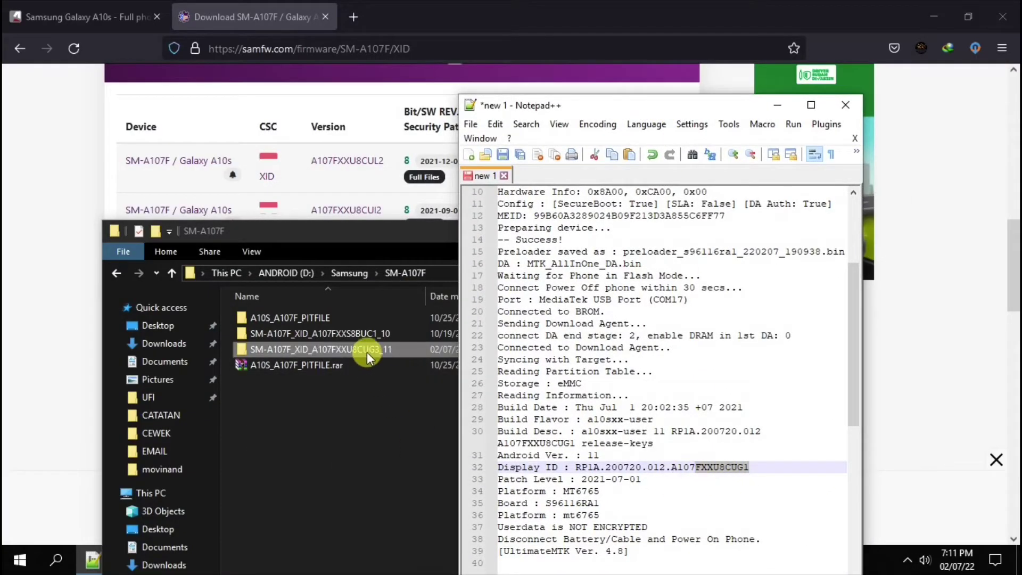
pyautogui.rightClick(719, 473)
pyautogui.click(795, 182)
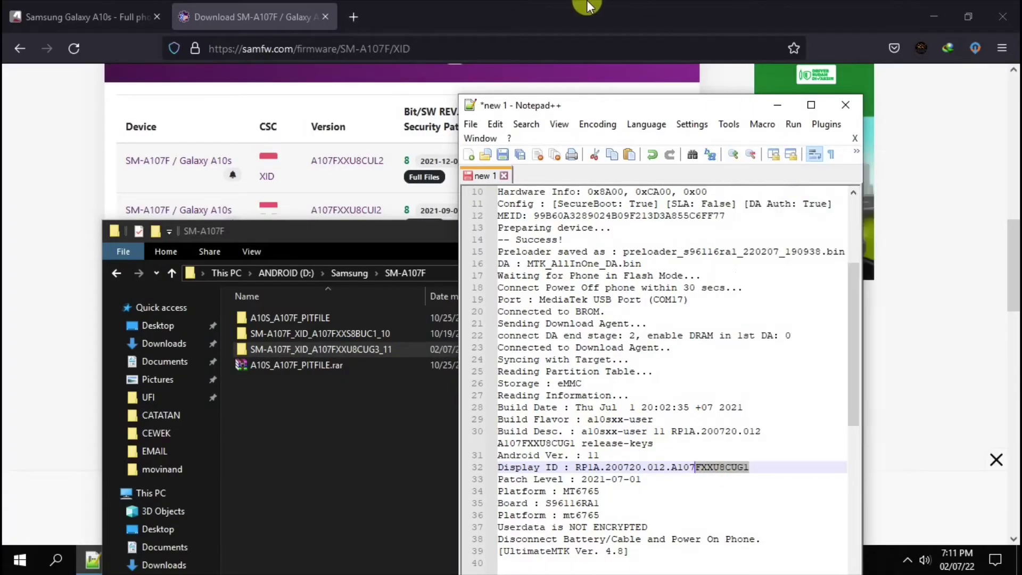
pyautogui.click(587, 6)
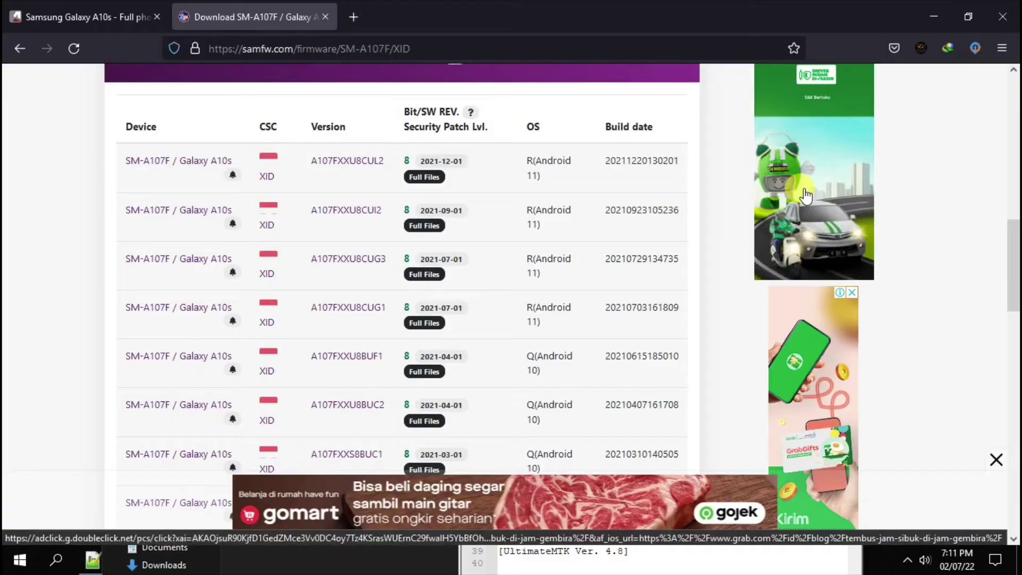
pyautogui.hotkey('ctrl', 'f')
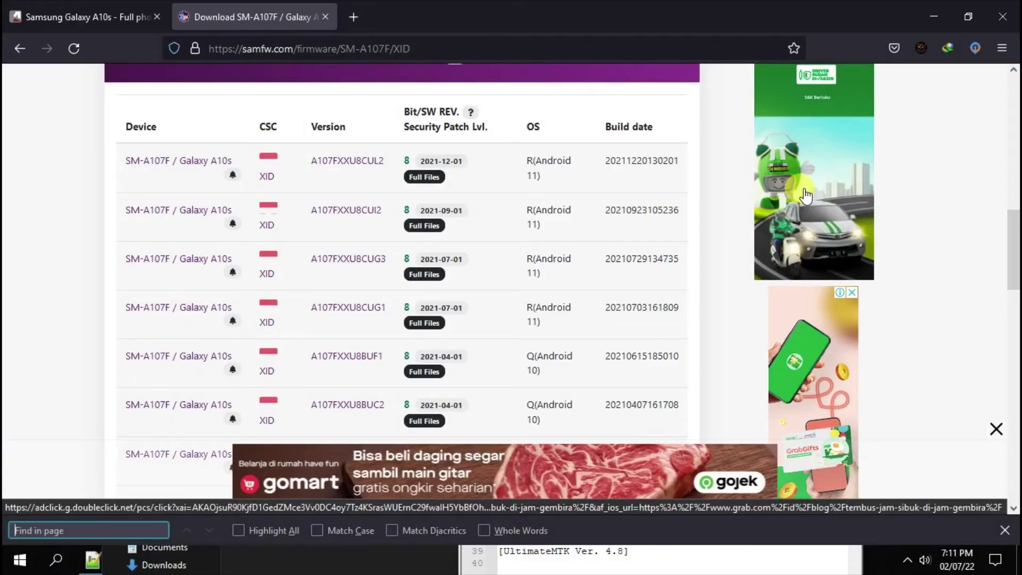
pyautogui.hotkey('ctrl', 'v')
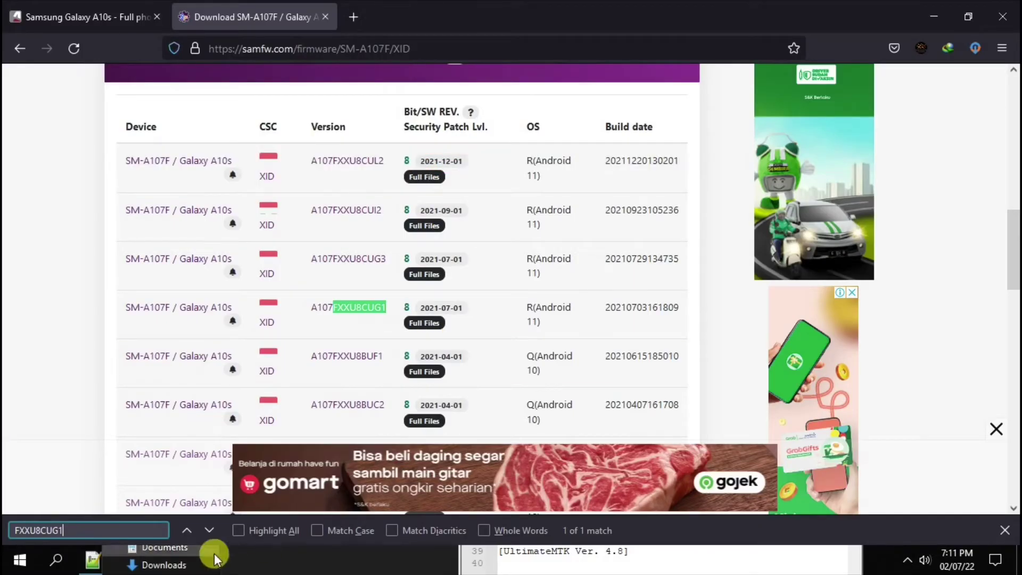
pyautogui.click(1004, 532)
# Step: Compare the log's Display ID with the SM-A107F_XID_A107FXXU8CUG3_11 folder name in File Explorer
pyautogui.click(91, 565)
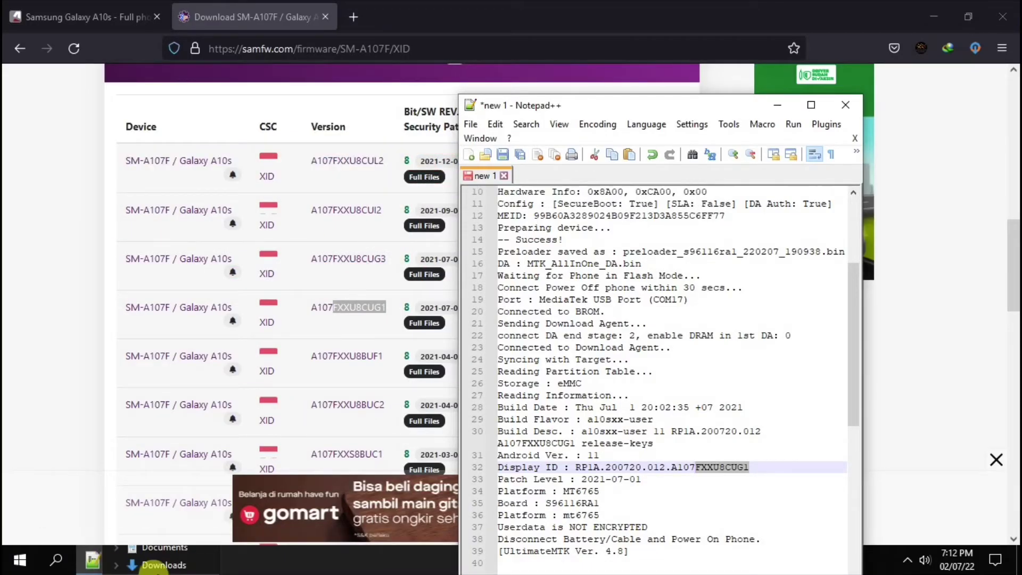
pyautogui.click(92, 563)
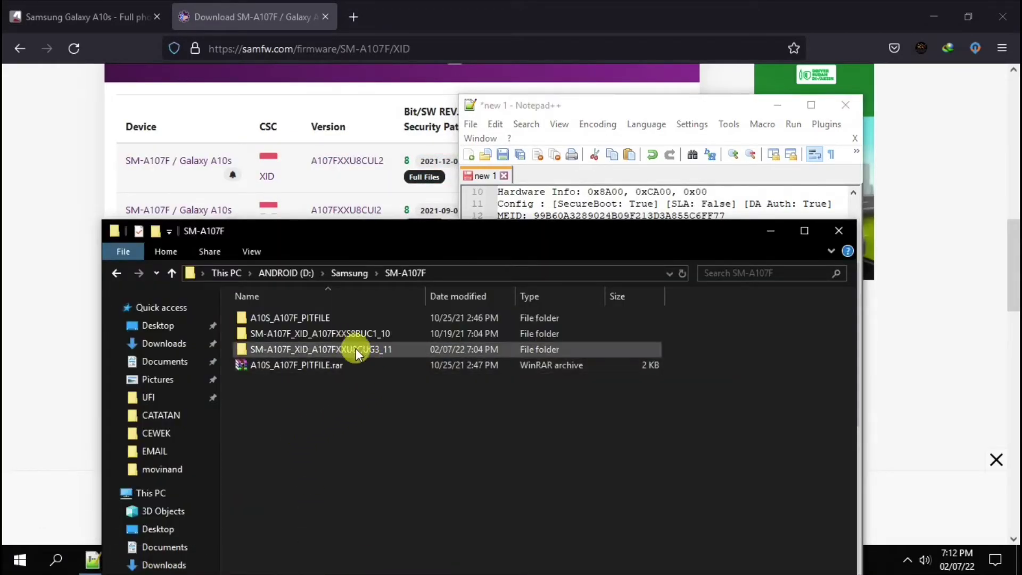
pyautogui.moveTo(388, 236); pyautogui.dragTo(392, 323)
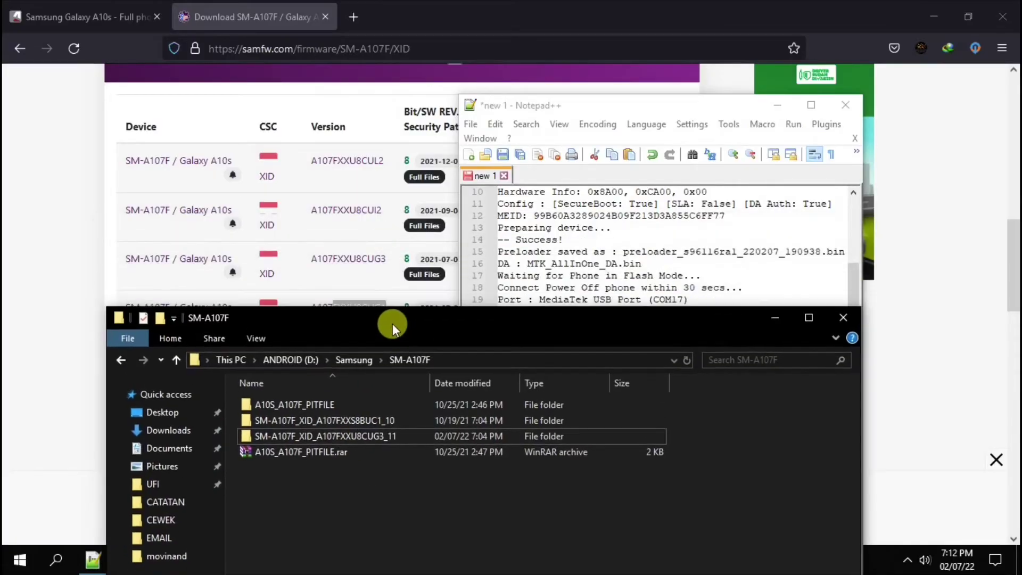
pyautogui.moveTo(383, 436)
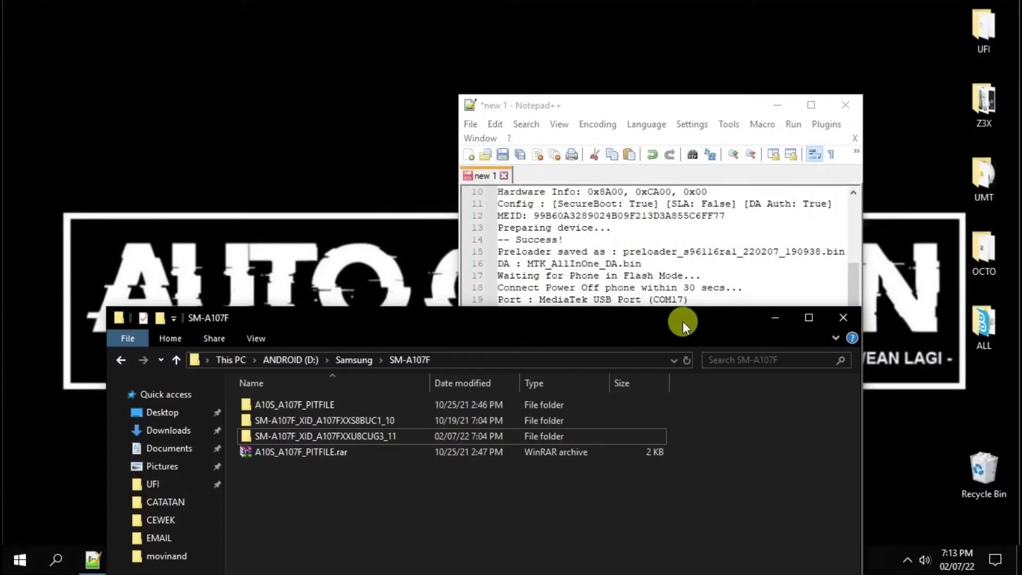
# Step: Close the Notepad++ log and open the SM-A107F_XID_A107FXXU8CUG3_11 firmware folder in File Explorer
pyautogui.moveTo(682, 321); pyautogui.dragTo(653, 79)
pyautogui.click(368, 194)
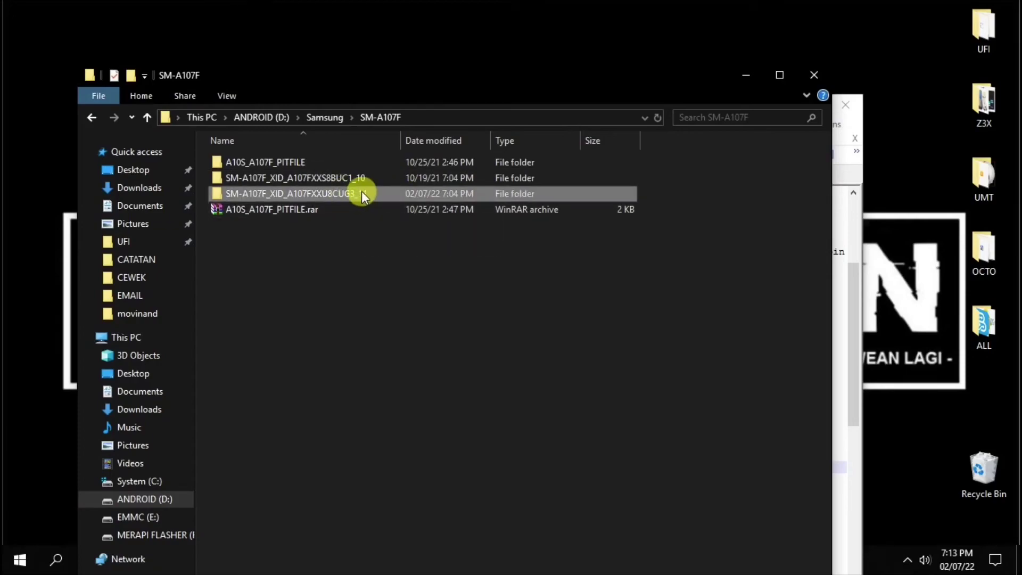
pyautogui.click(847, 103)
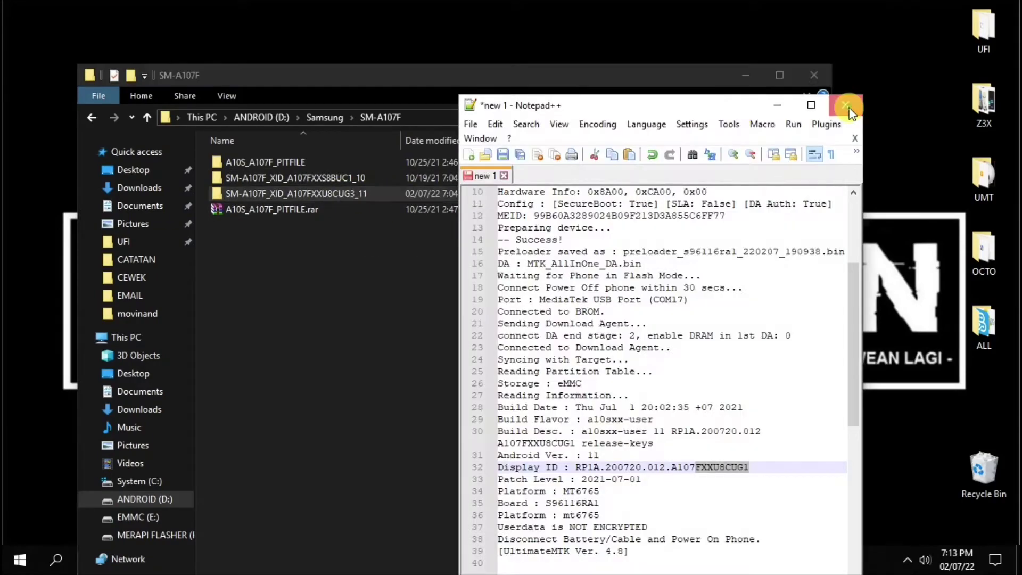
pyautogui.click(335, 182)
pyautogui.doubleClick(335, 193)
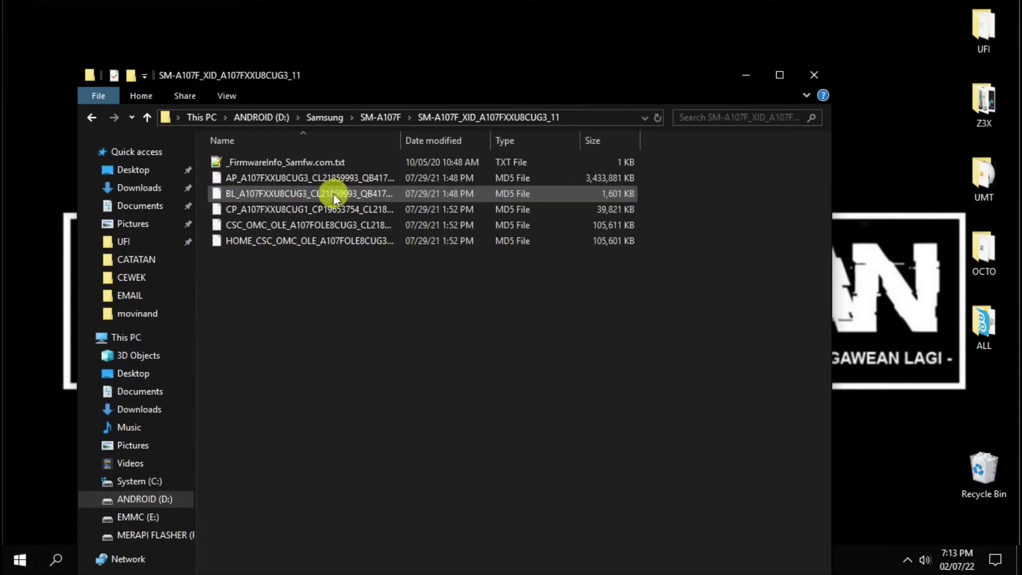
pyautogui.moveTo(526, 75); pyautogui.dragTo(529, 24)
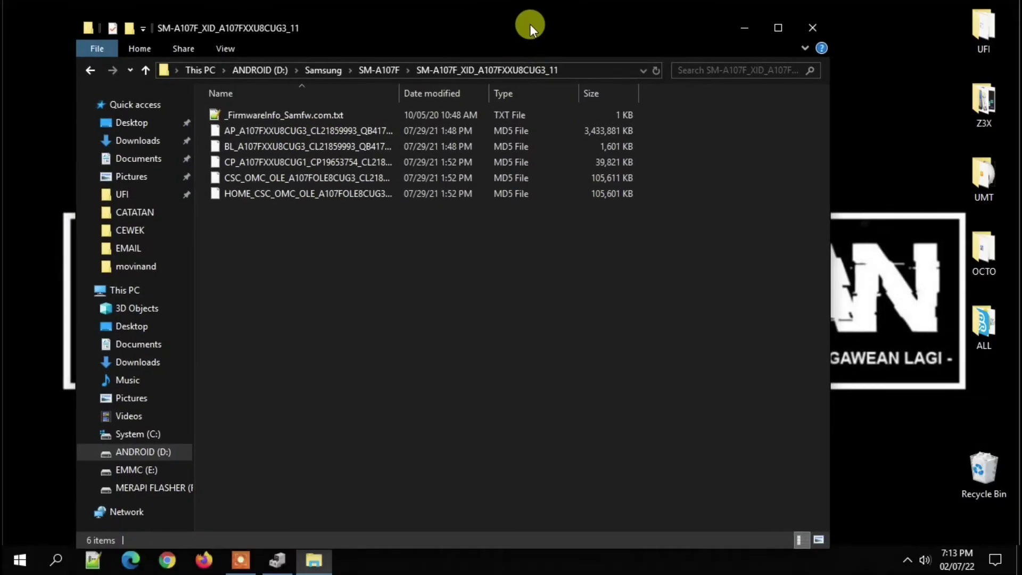
# Step: Go to SMARTPHONE\MEDIATEK on the MERAPI FLASHER (F:) drive and select the MTKAuthBypassToolV30 folder
pyautogui.click(177, 489)
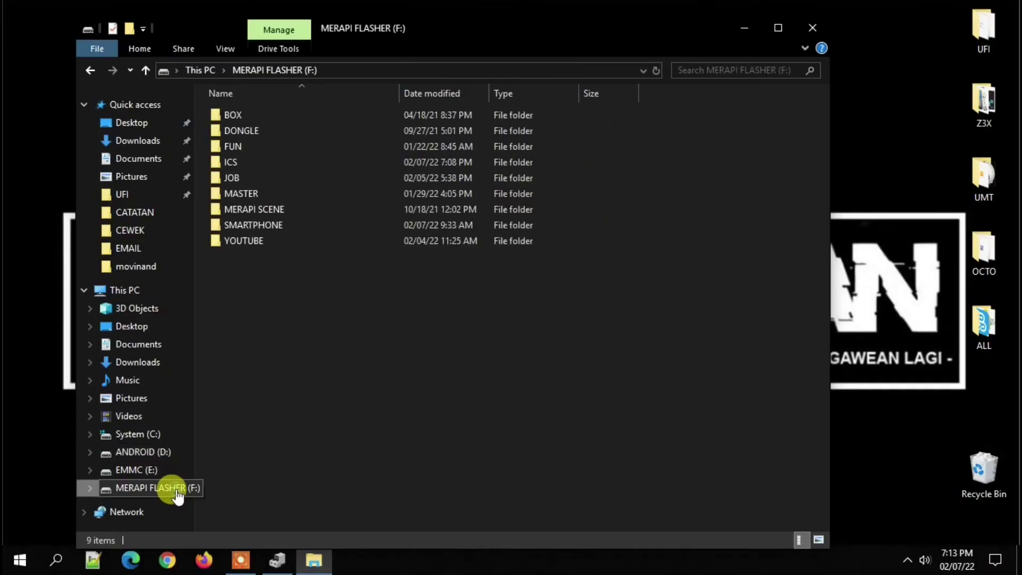
pyautogui.doubleClick(257, 228)
pyautogui.click(262, 133)
pyautogui.doubleClick(262, 133)
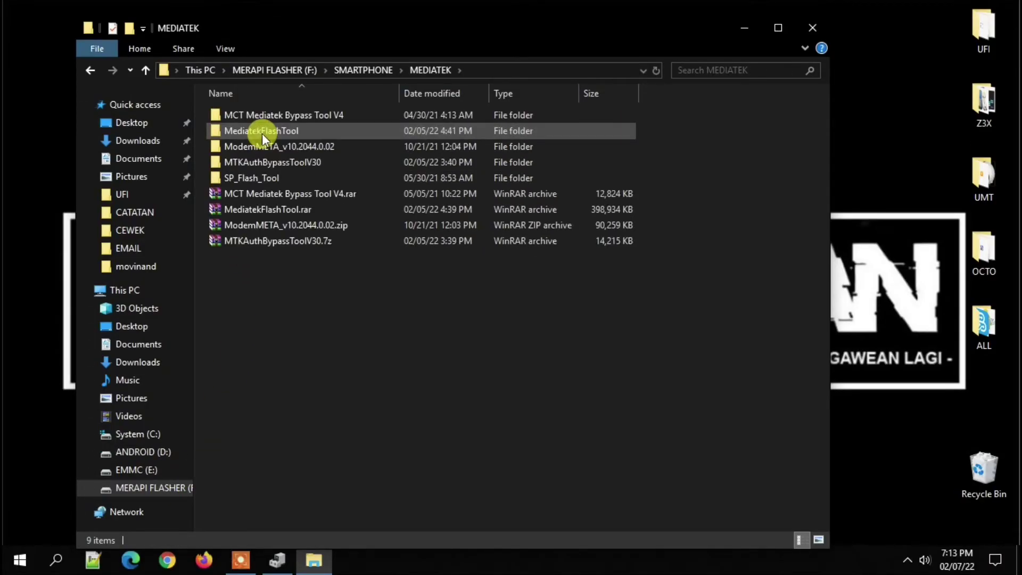
pyautogui.click(274, 162)
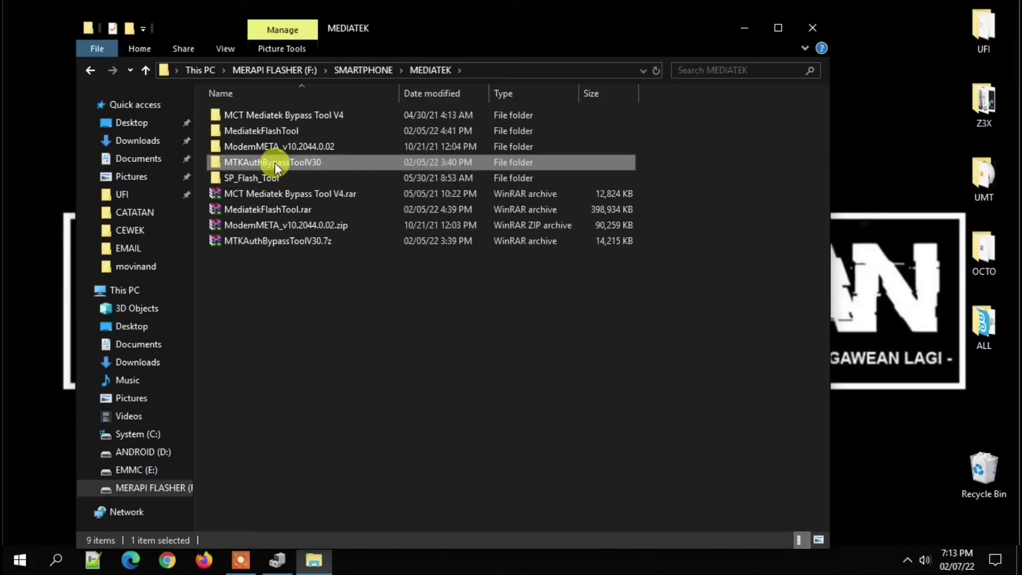
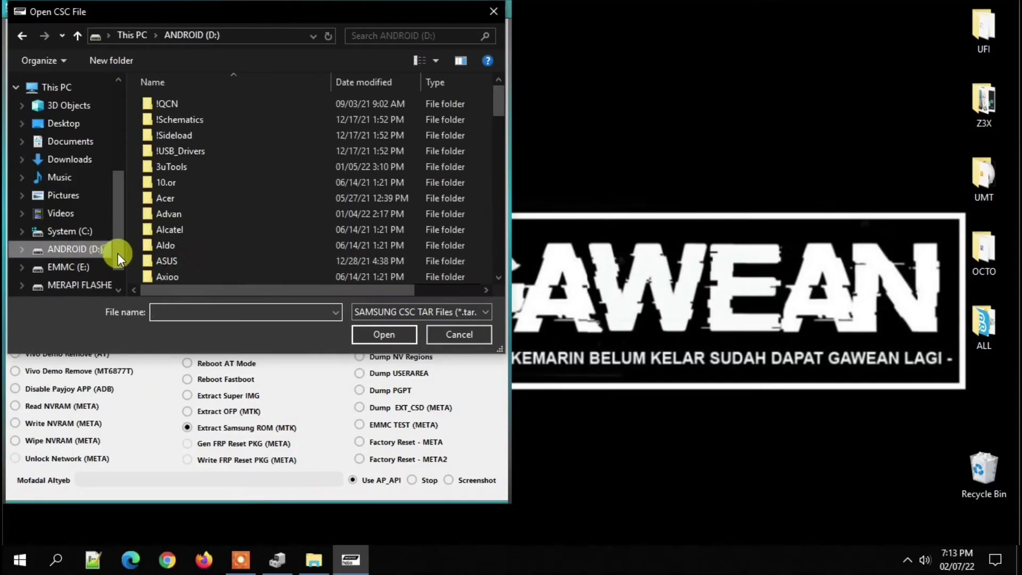
# Step: Load the CSC_OMC_OLE_A107FOLE8CUG3 file from Samsung\SM-A107F\SM-A107F_XID_A107FXXU8CUG3_11 to start the Samsung ROM (MTK) extraction
pyautogui.scroll(-6, 190, 255)
pyautogui.doubleClick(175, 260)
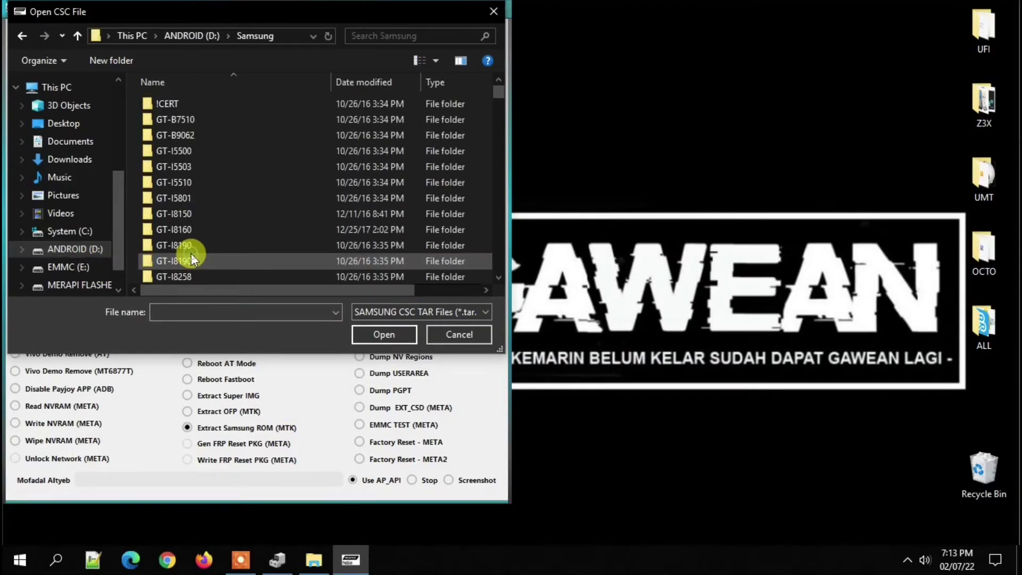
pyautogui.scroll(-8, 191, 252)
pyautogui.scroll(-15, 193, 250)
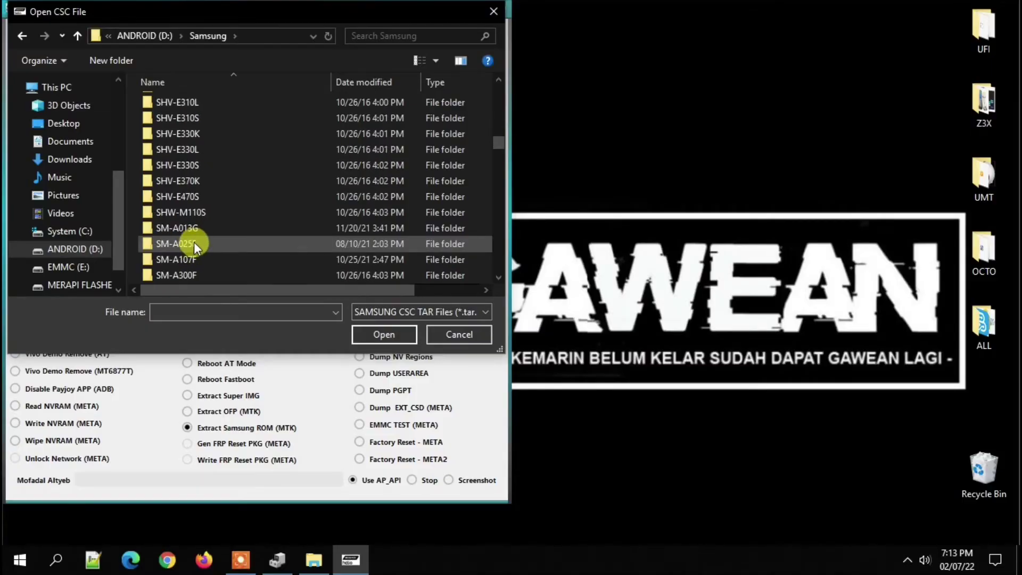
pyautogui.doubleClick(199, 259)
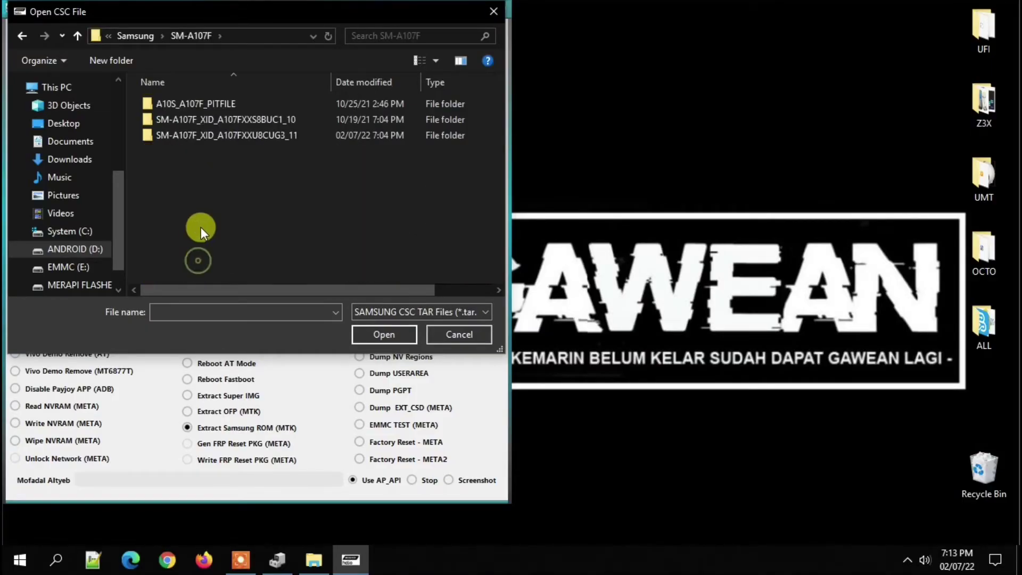
pyautogui.doubleClick(282, 136)
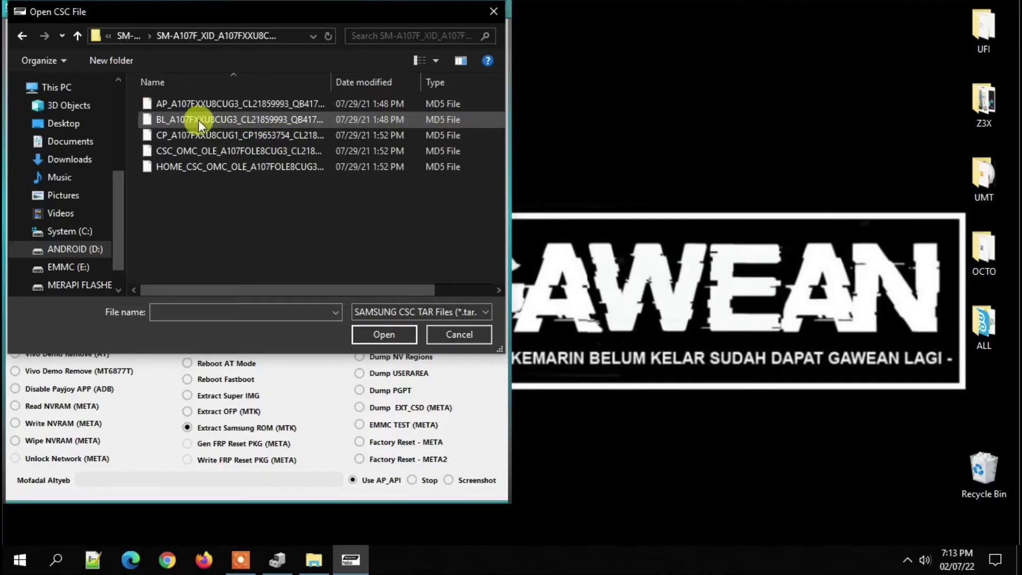
pyautogui.click(167, 152)
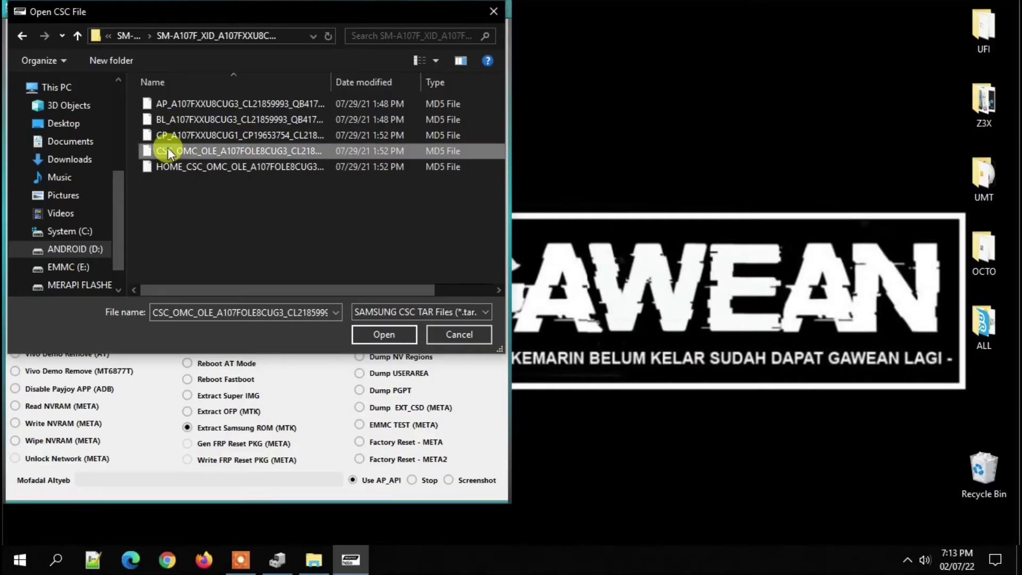
pyautogui.doubleClick(167, 151)
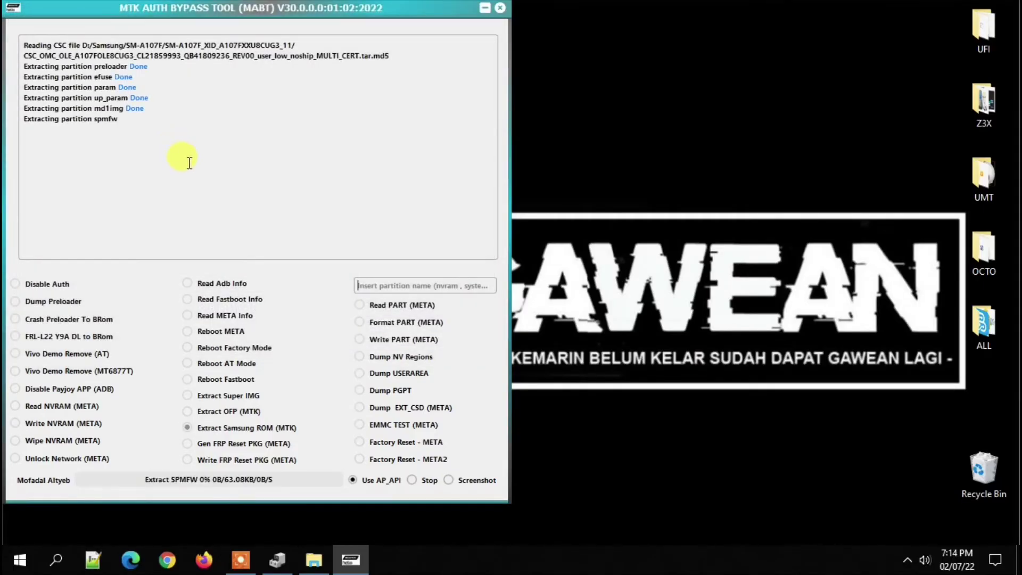
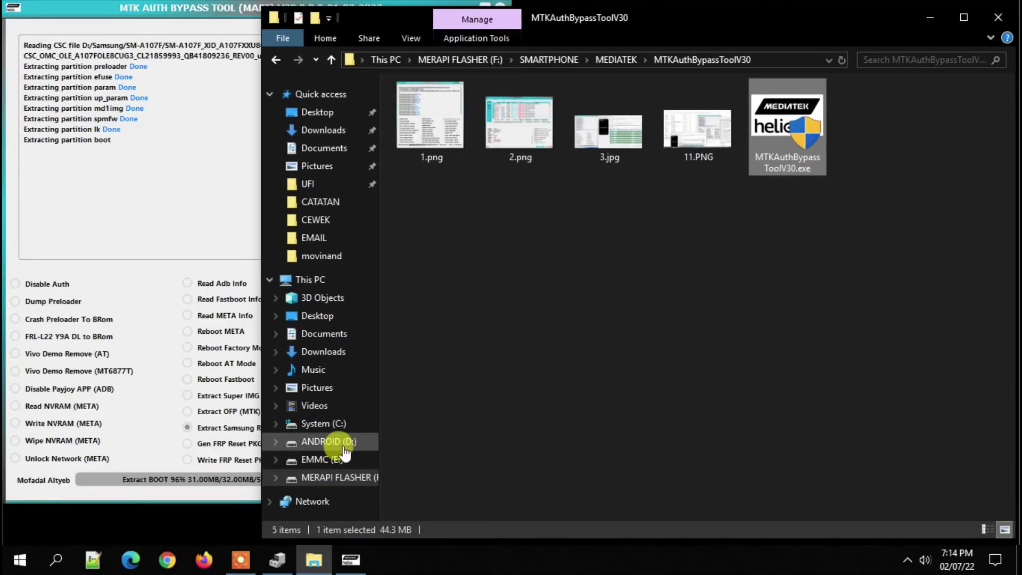
# Step: Browse to Samsung\SM-A107F\SM-A107F_XID_A107FXXU8CUG3_11 on the ANDROID (D:) drive and inspect the extracted FIRMWARE_UNPACKED folder
pyautogui.click(335, 441)
pyautogui.scroll(-14, 460, 399)
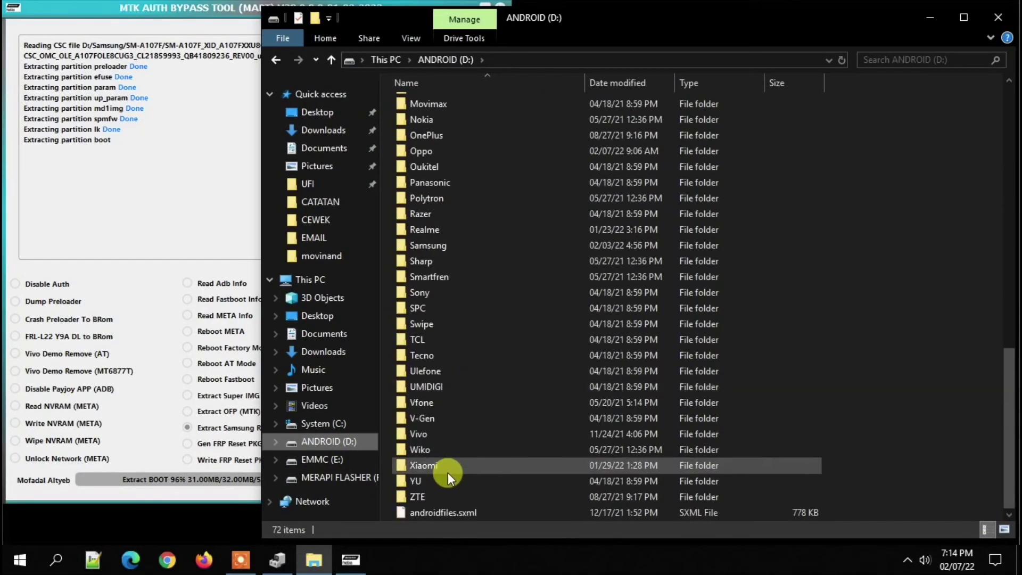
pyautogui.doubleClick(455, 248)
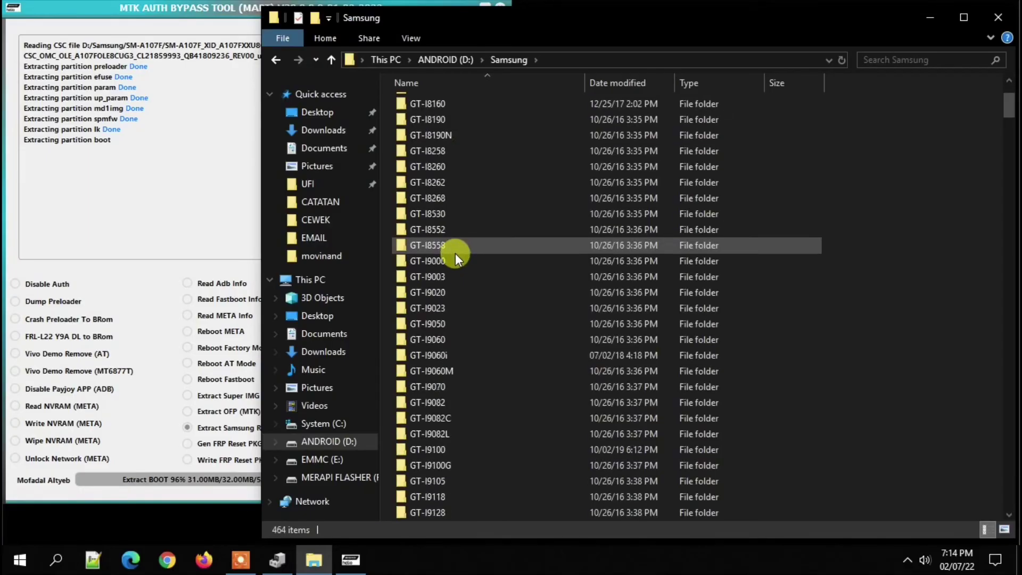
pyautogui.scroll(-20, 455, 253)
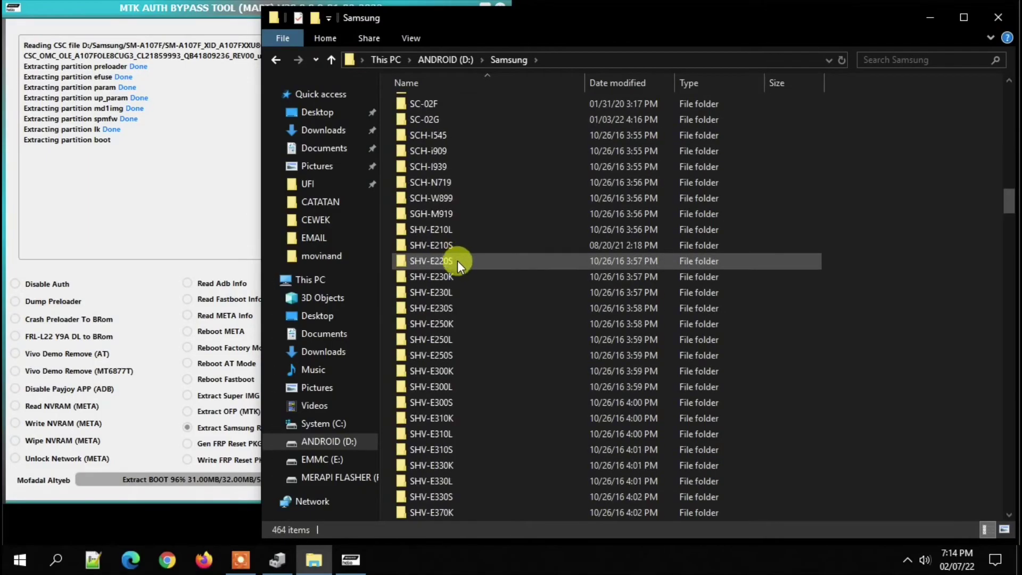
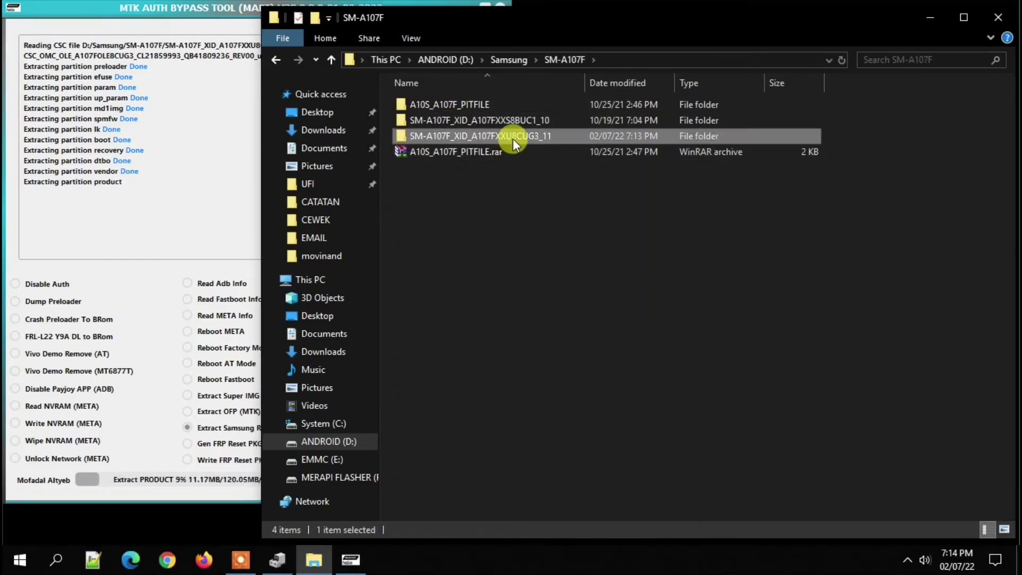
pyautogui.doubleClick(513, 138)
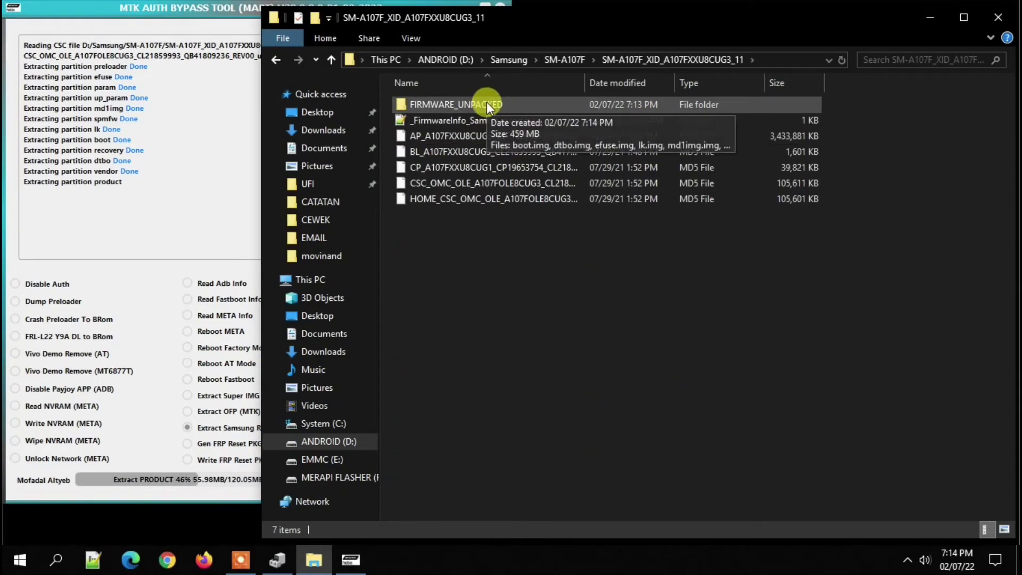
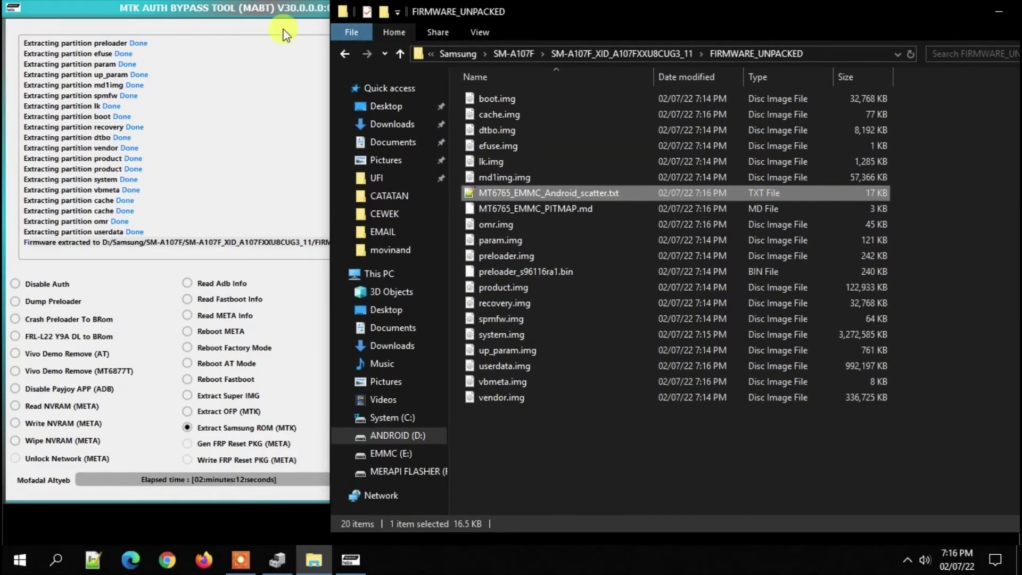
pyautogui.click(606, 55)
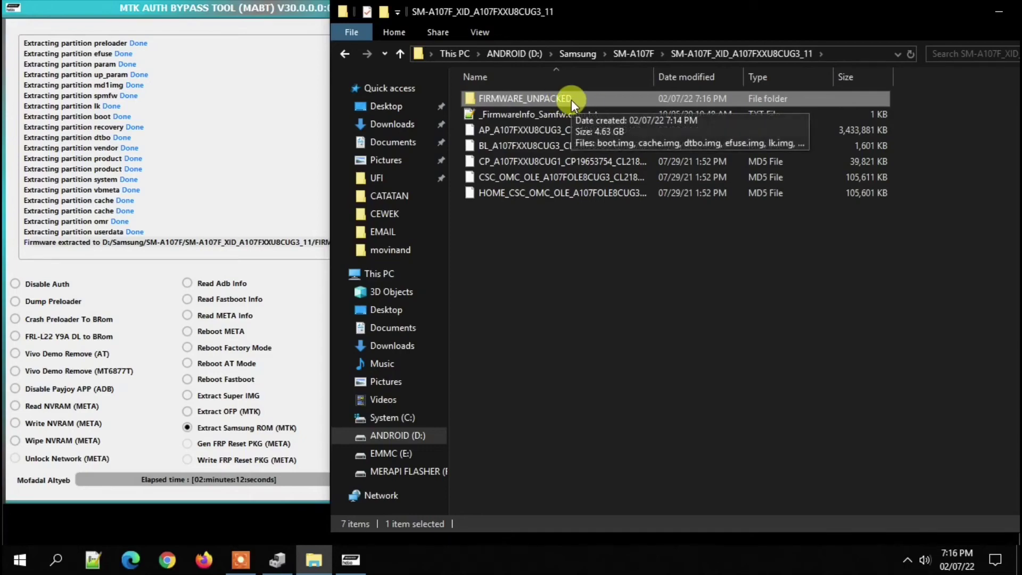
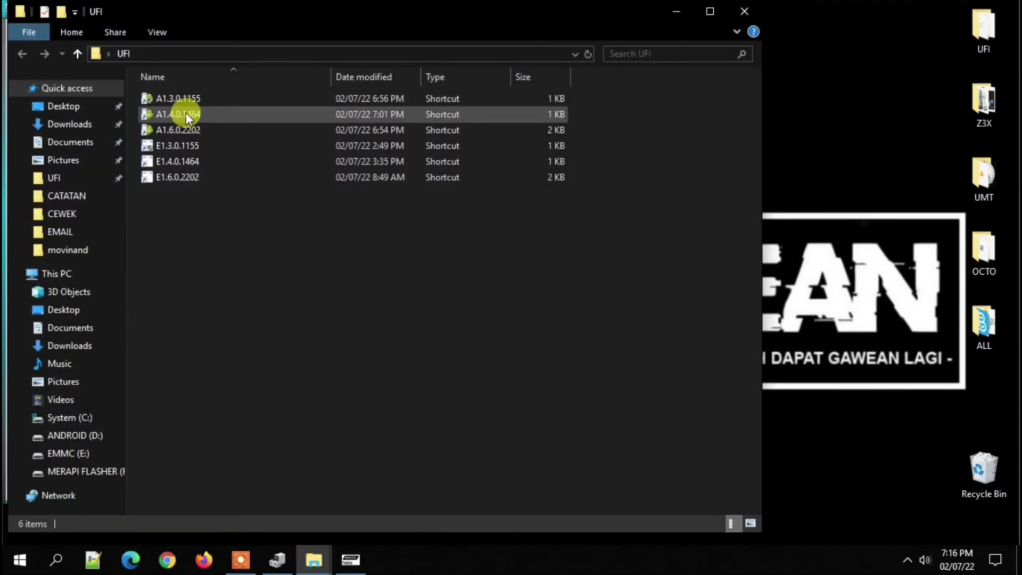
# Step: Launch UFI Android ToolBox through the A1.4.0.1464 shortcut, close the UFI folder, and enlarge and reposition the toolbox window
pyautogui.rightClick(186, 113)
pyautogui.click(155, 114)
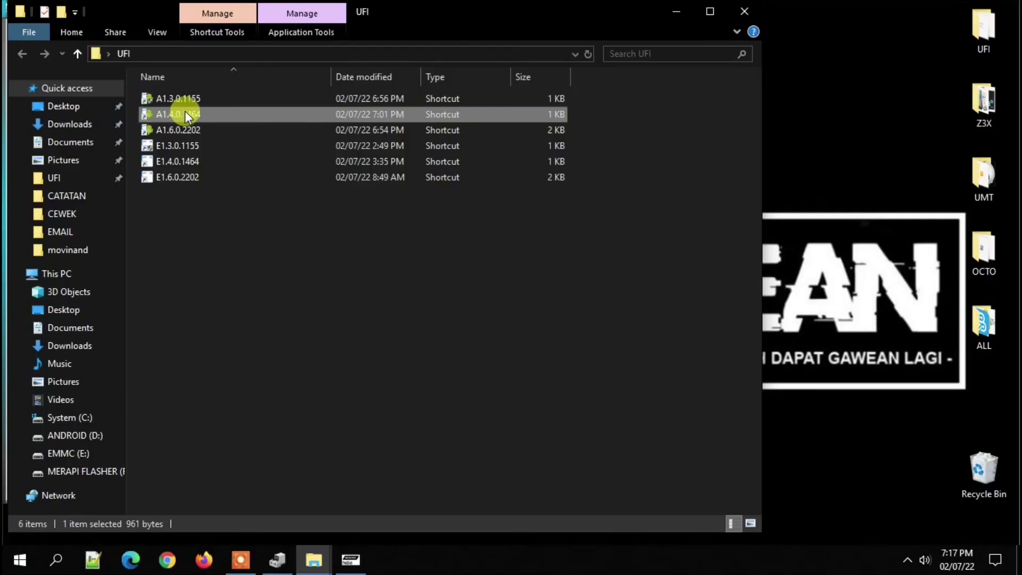
pyautogui.rightClick(177, 115)
pyautogui.click(234, 191)
pyautogui.click(739, 12)
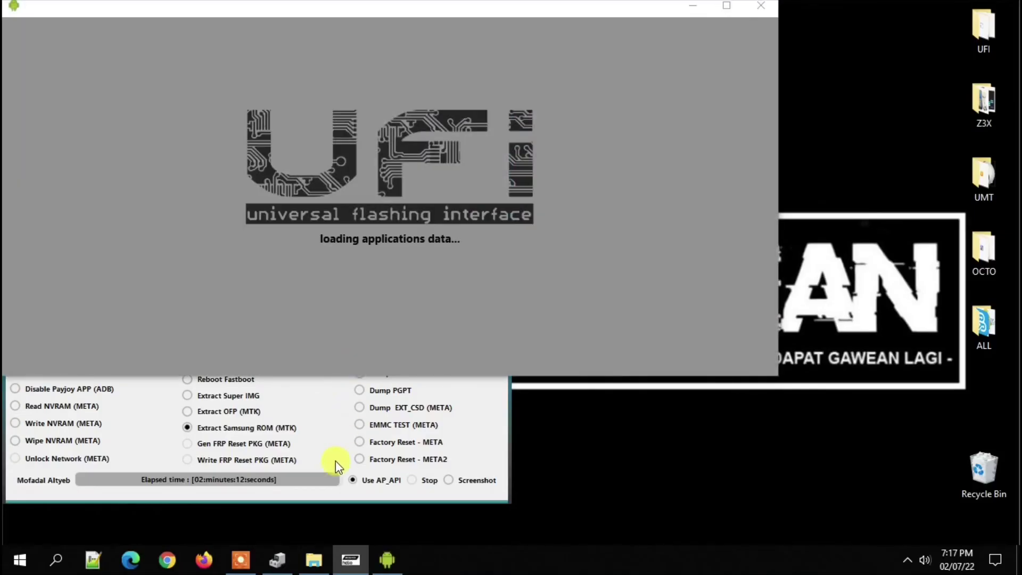
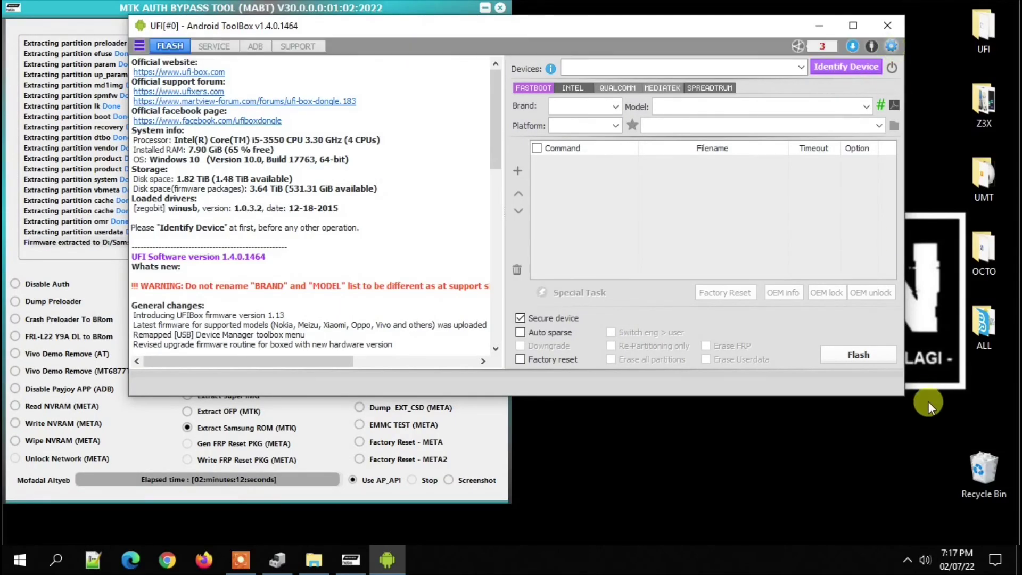
pyautogui.moveTo(903, 392); pyautogui.dragTo(1006, 539)
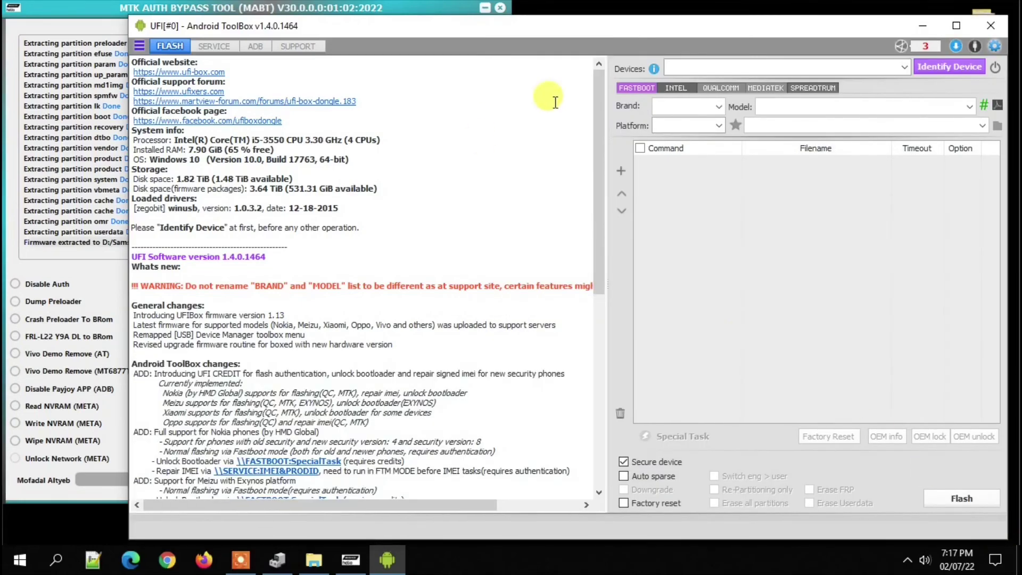
pyautogui.moveTo(676, 28); pyautogui.dragTo(675, 15)
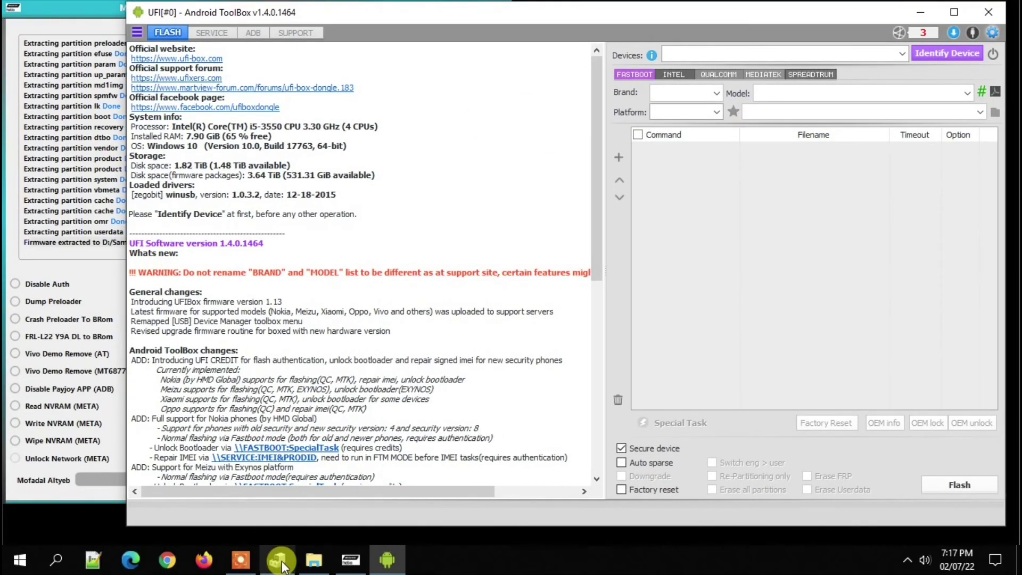
# Step: Switch the flashing platform to MediaTek and choose Samsung as the brand
pyautogui.click(761, 72)
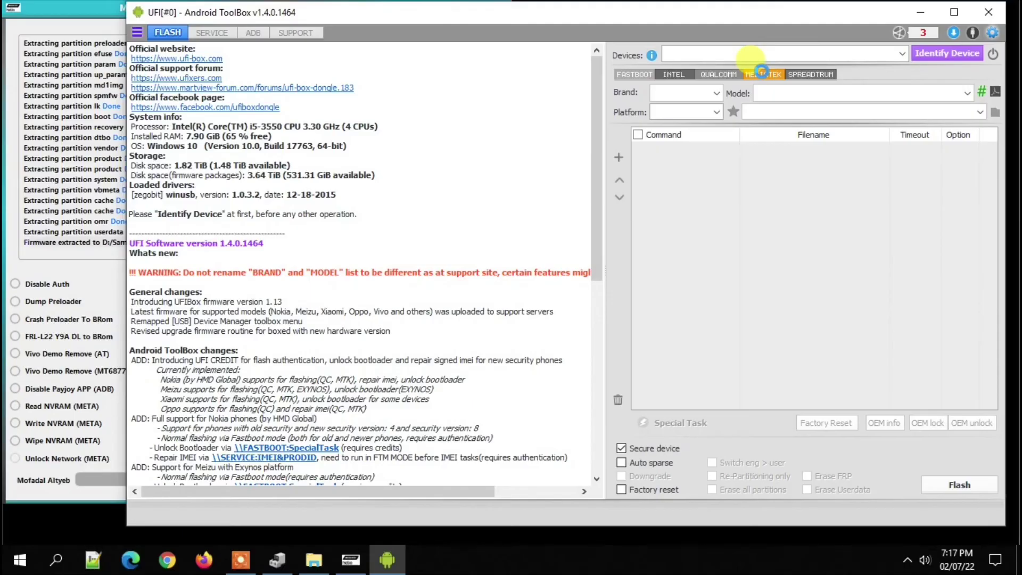
pyautogui.click(717, 91)
pyautogui.scroll(-8, 698, 174)
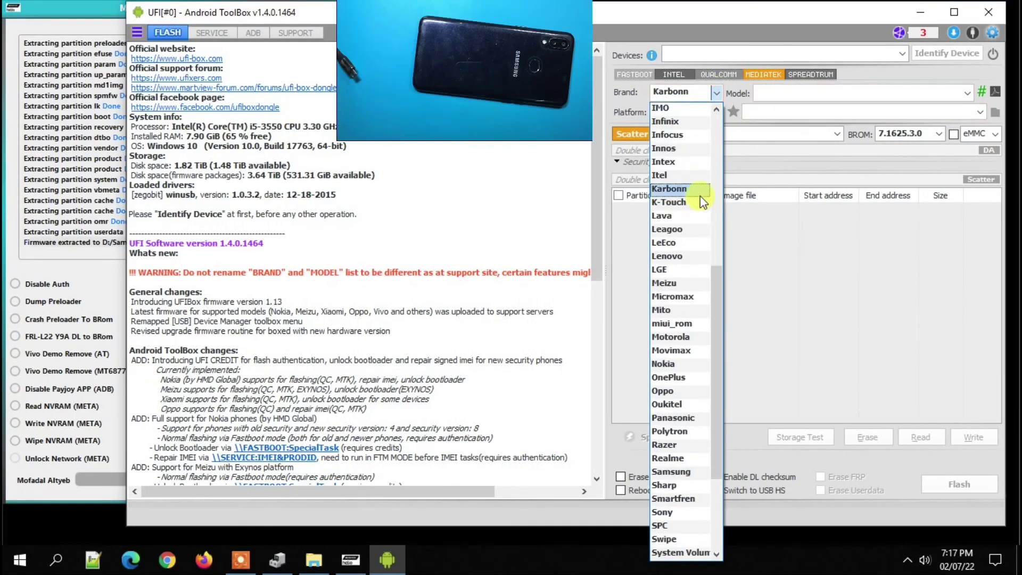
pyautogui.click(676, 472)
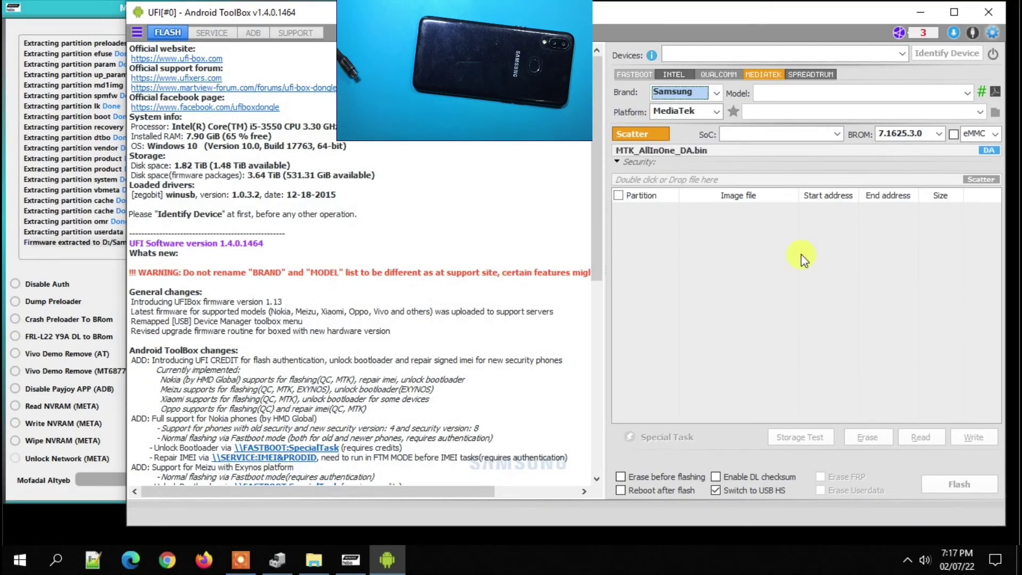
# Step: Select the SM-A107F model and load the MT6765_EMMC_Android_scatter file of the SM-A107F_XID_A107FXXU8CUG3_11 firmware
pyautogui.click(964, 94)
pyautogui.scroll(-5, 881, 290)
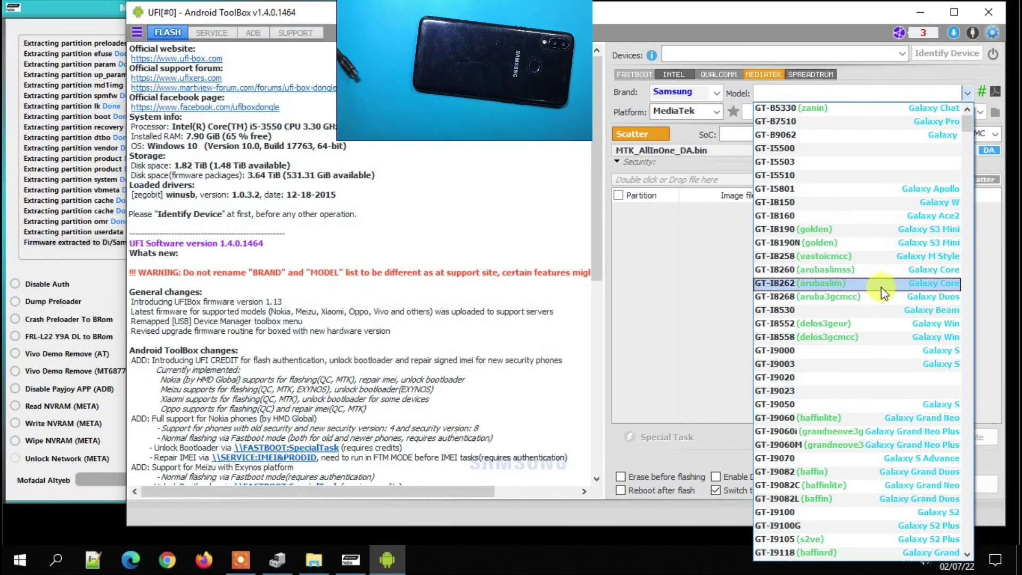
pyautogui.scroll(-20, 883, 291)
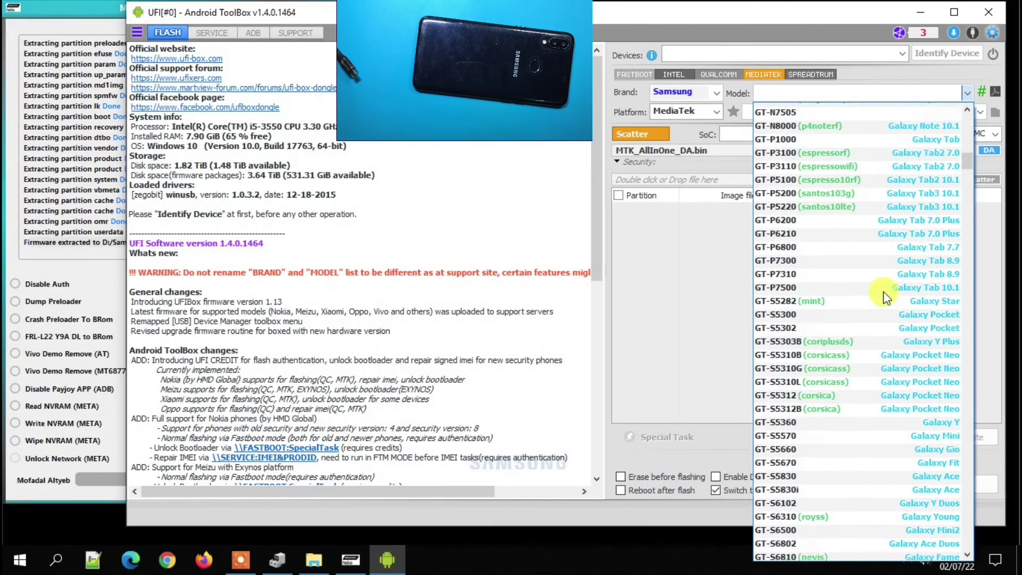
pyautogui.scroll(-15, 883, 293)
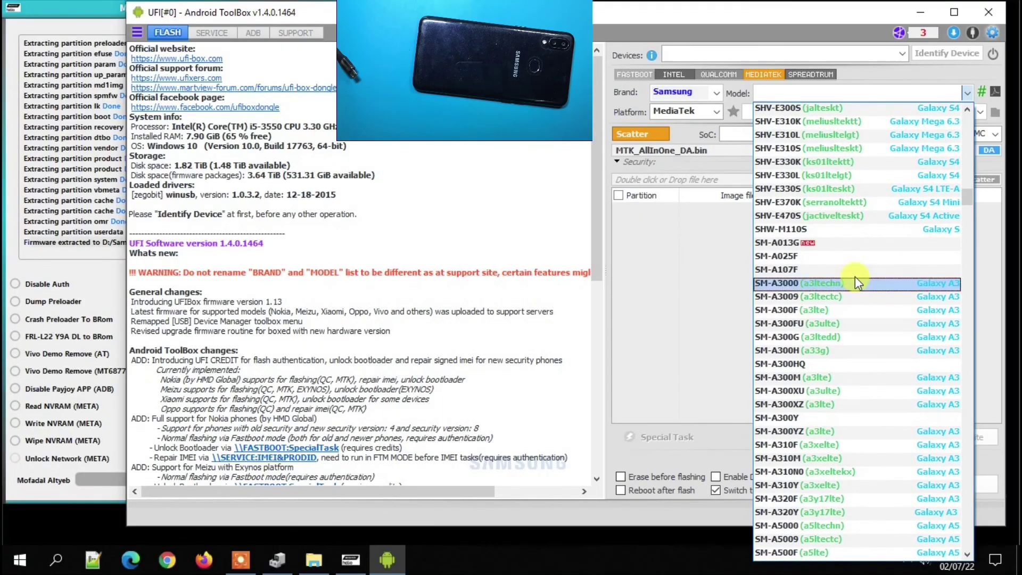
pyautogui.click(819, 270)
pyautogui.click(855, 119)
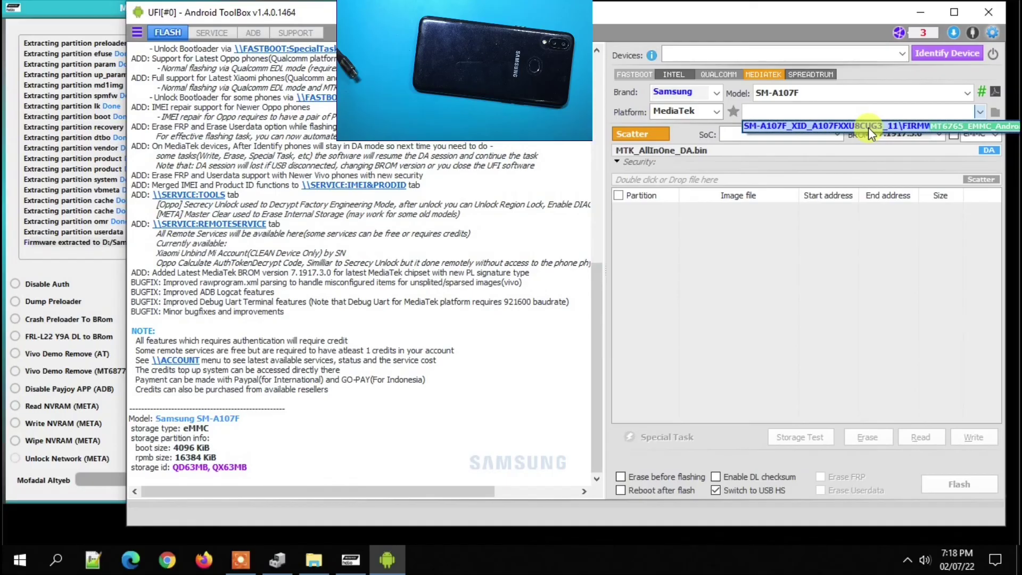
pyautogui.click(867, 126)
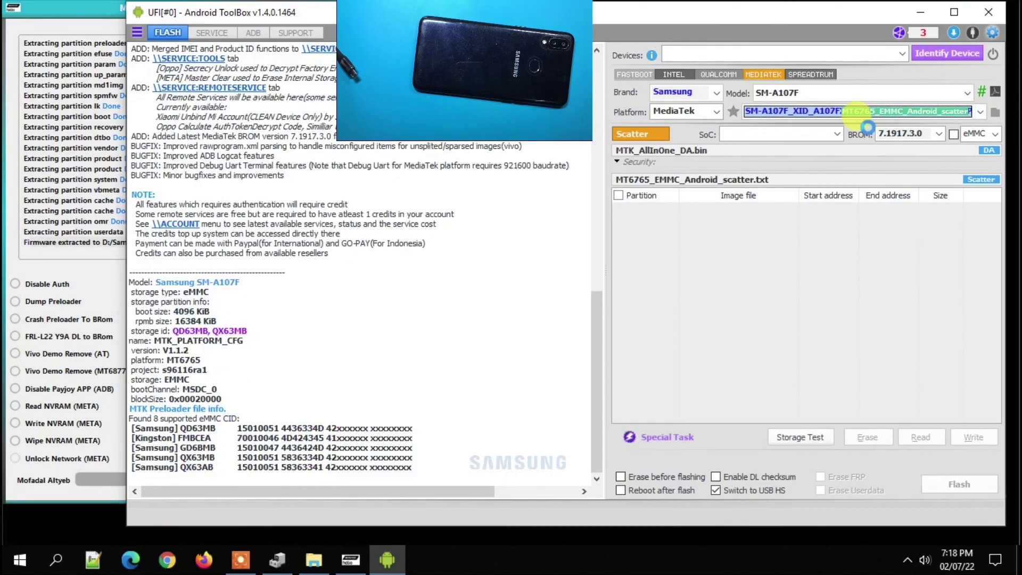
# Step: Open the model's firmware location, check the files in the FIRMWARE_UNPACKED folder, and minimize File Explorer
pyautogui.click(994, 112)
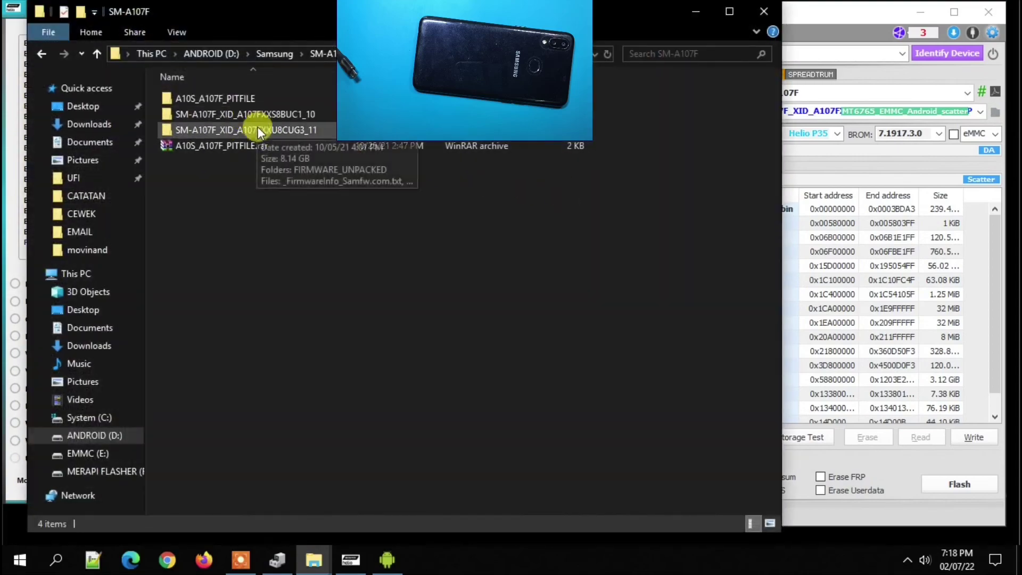
pyautogui.doubleClick(256, 120)
pyautogui.doubleClick(261, 98)
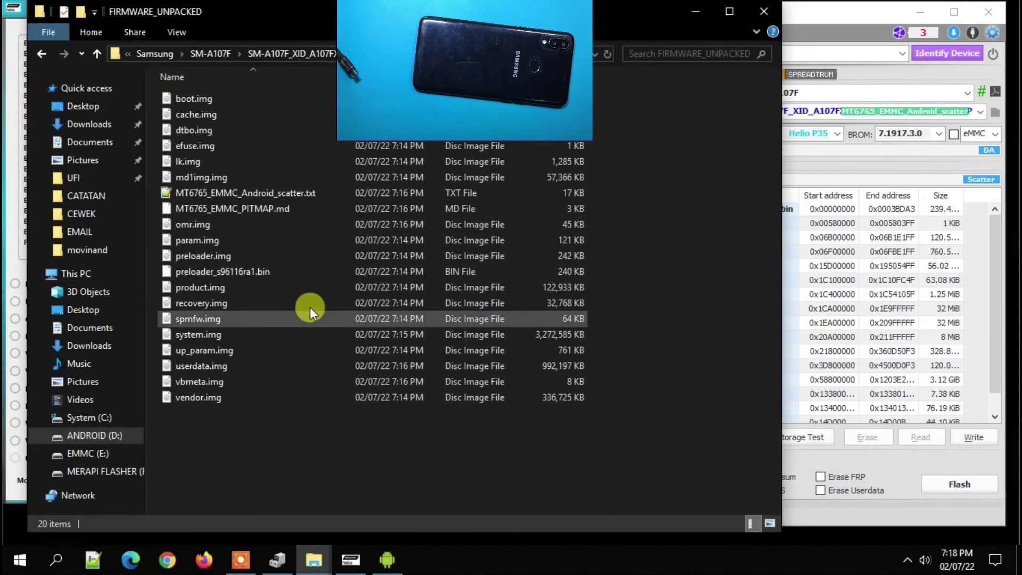
pyautogui.click(695, 8)
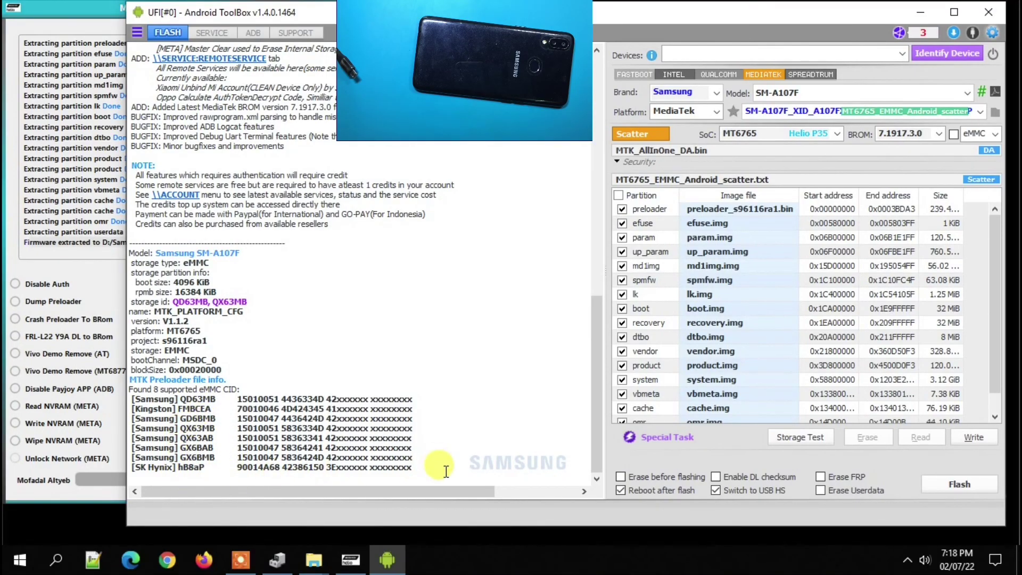
# Step: Copy the supported eMMC CID list from the log into a new Notepad++ document and return to UFI Android ToolBox
pyautogui.moveTo(446, 471); pyautogui.dragTo(127, 389)
pyautogui.rightClick(160, 399)
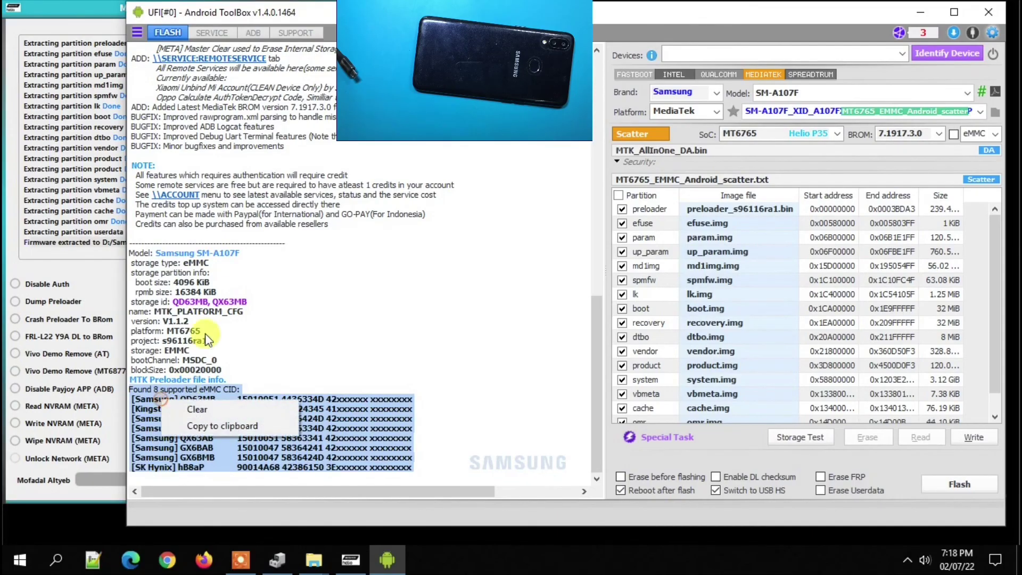
pyautogui.click(208, 427)
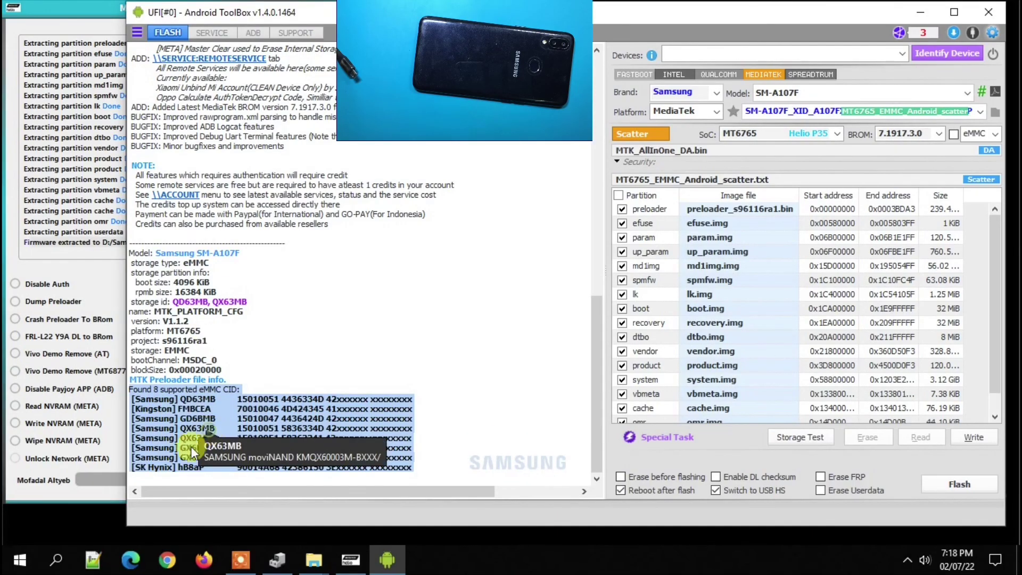
pyautogui.click(91, 559)
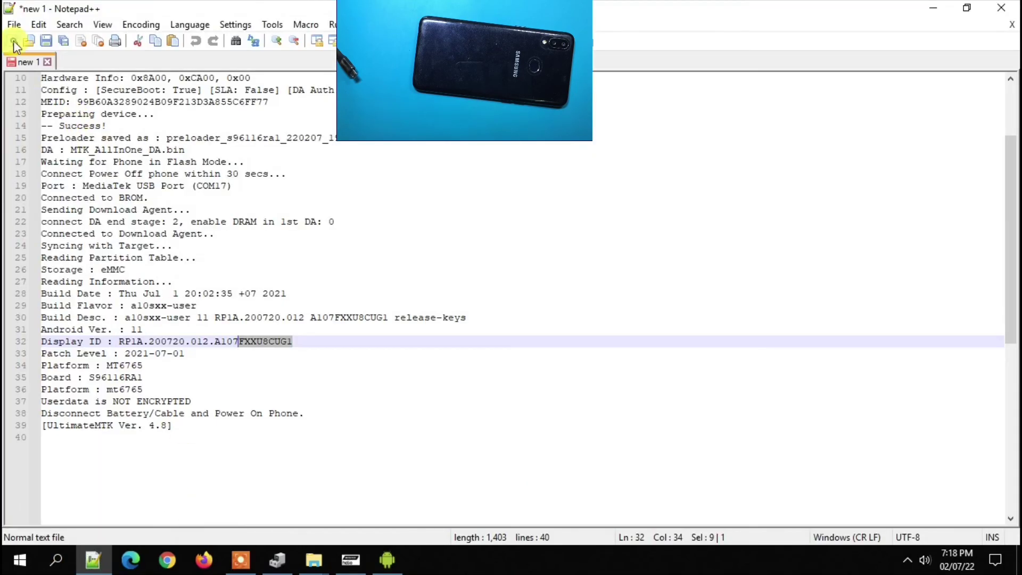
pyautogui.click(13, 40)
pyautogui.rightClick(173, 151)
pyautogui.click(214, 195)
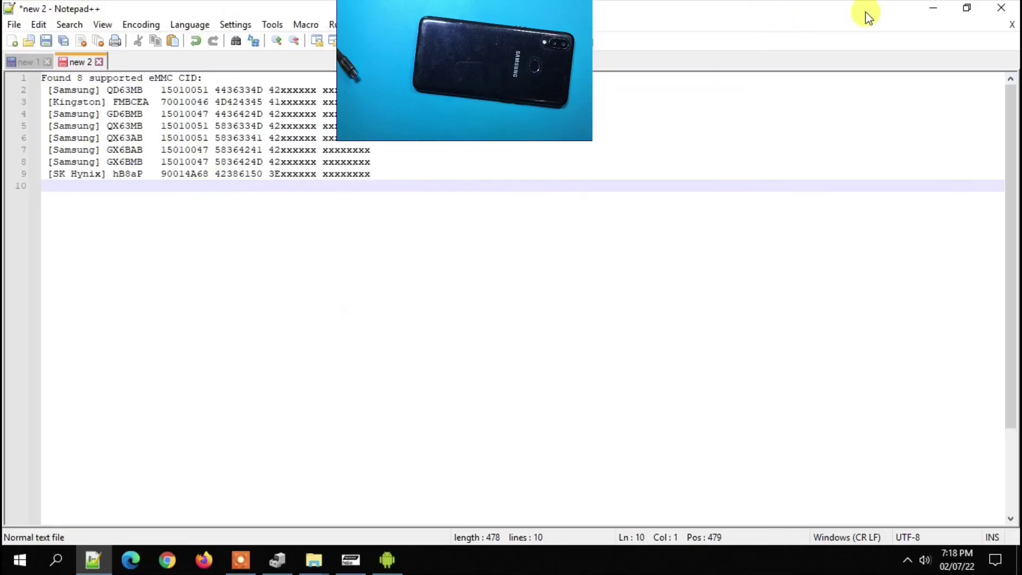
pyautogui.click(933, 6)
pyautogui.click(540, 303)
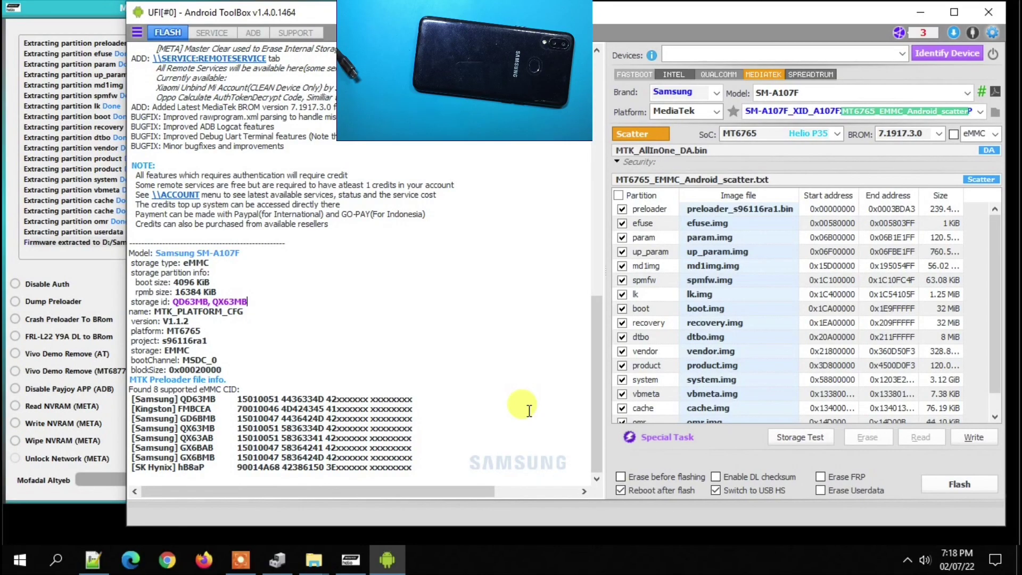
pyautogui.click(240, 559)
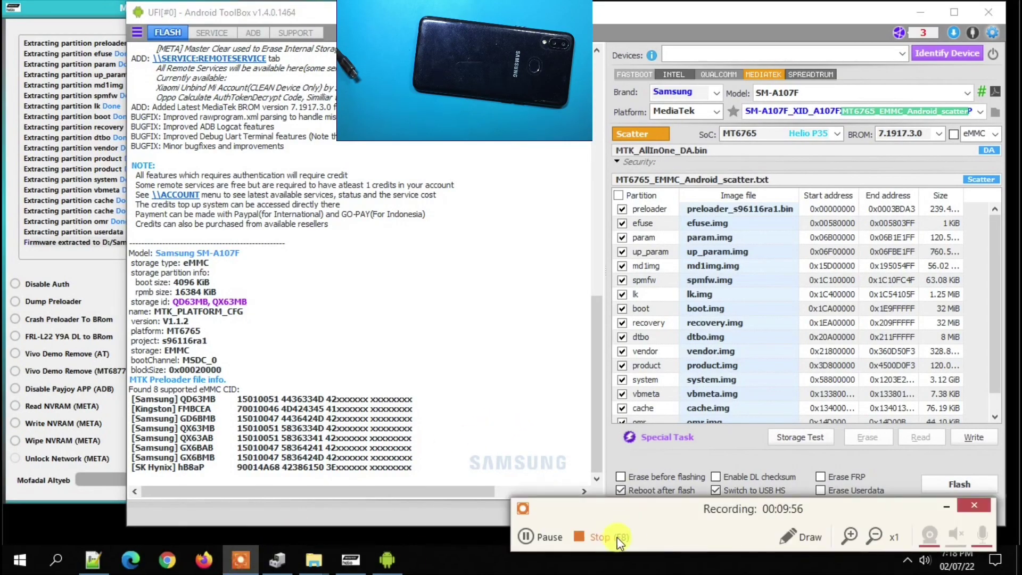